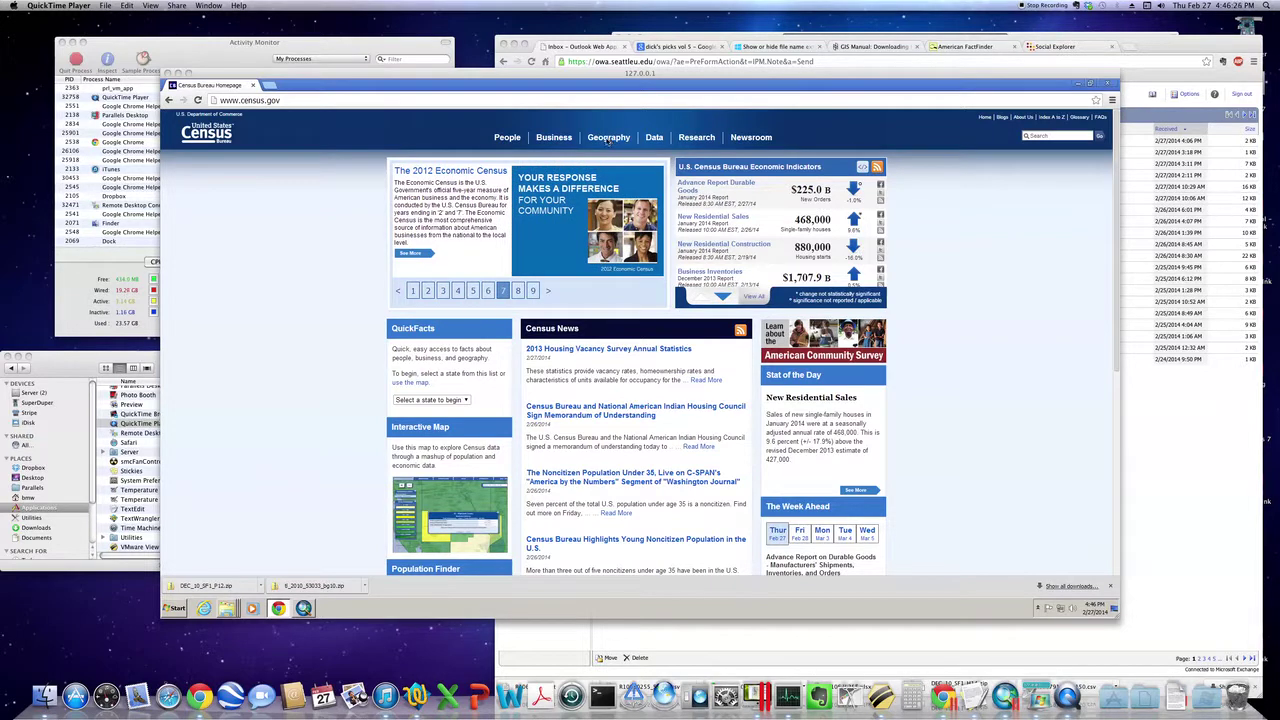
Step: Open the TIGER/Line Shapefiles page from the TIGER products in the Census Bureau's geography section
click(607, 141)
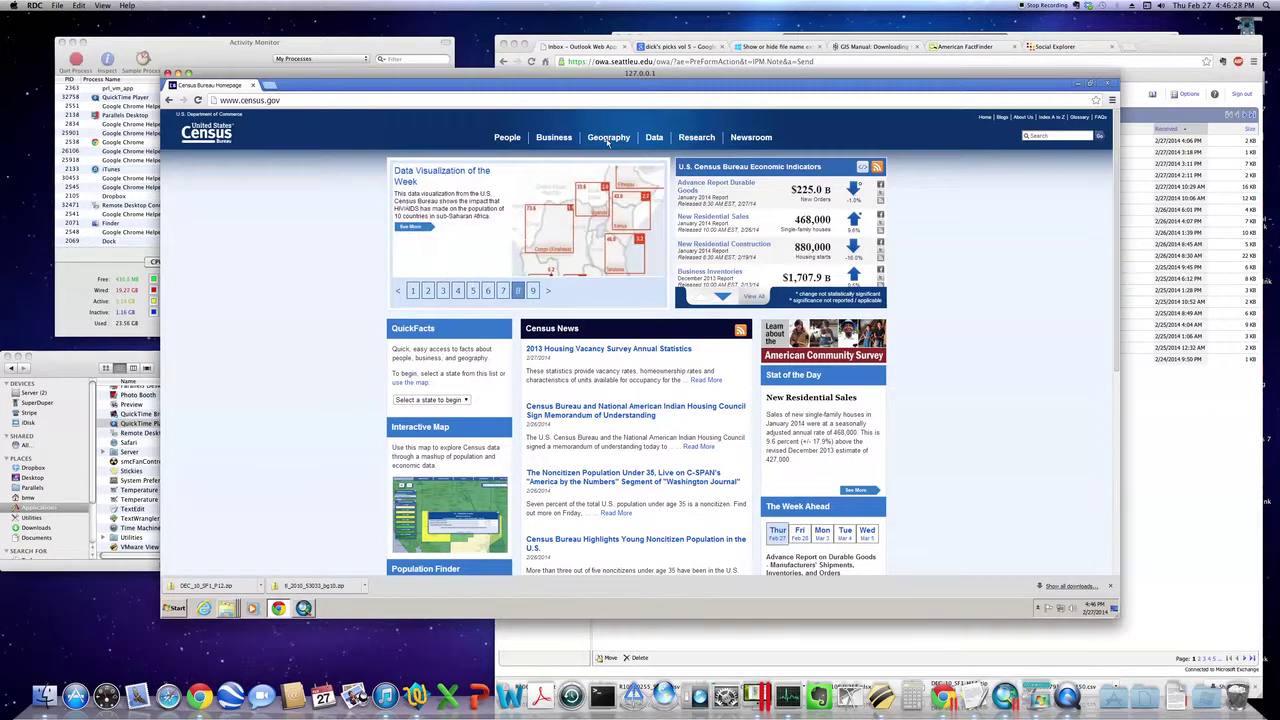
mouse_move(607, 141)
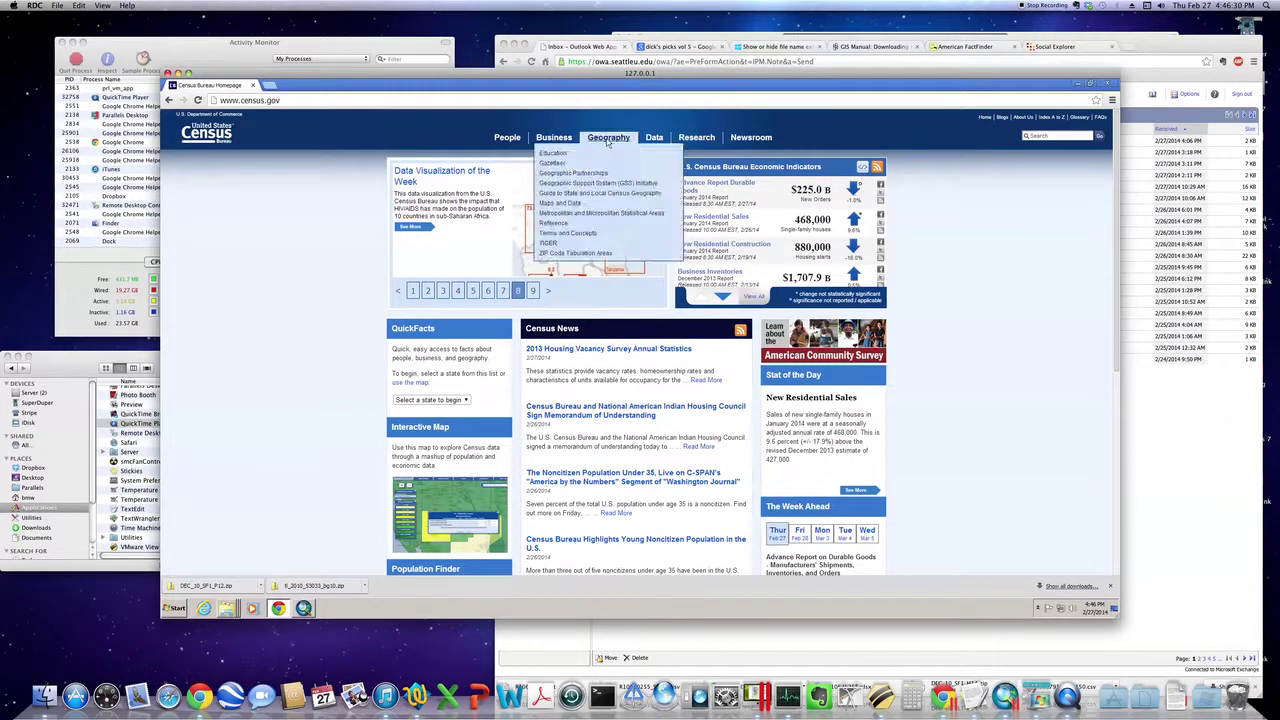
click(552, 244)
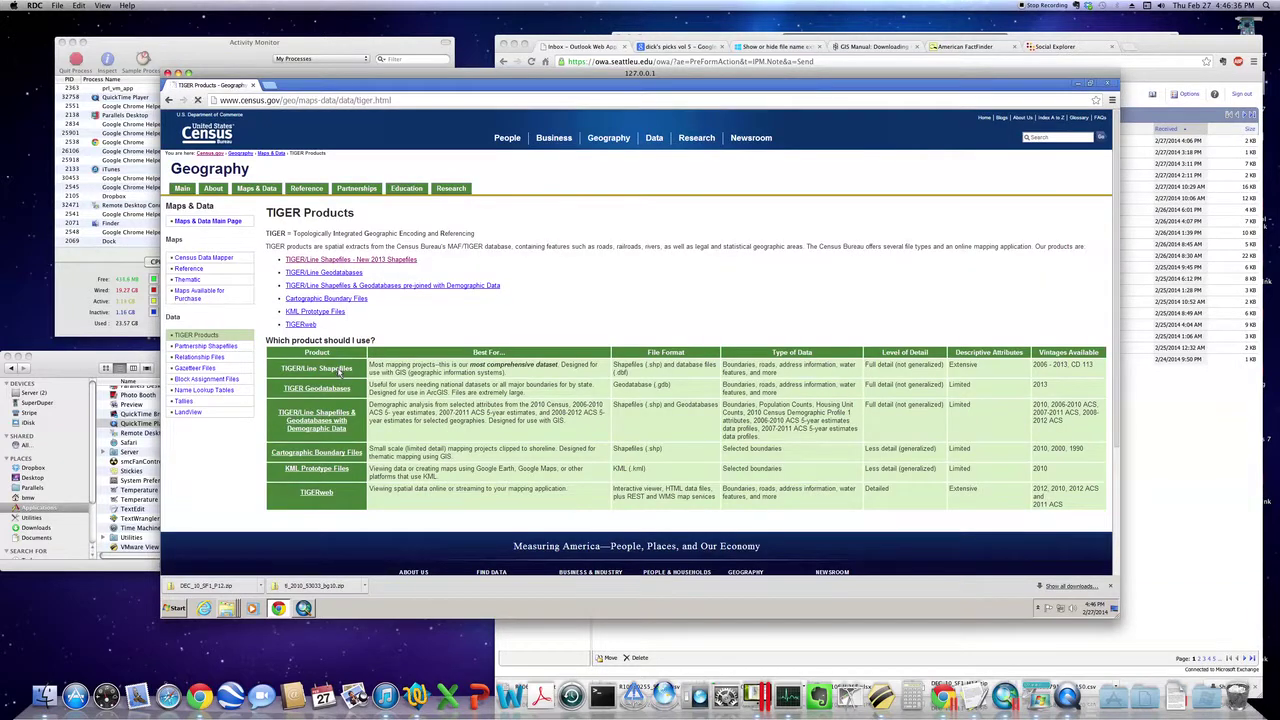
click(339, 369)
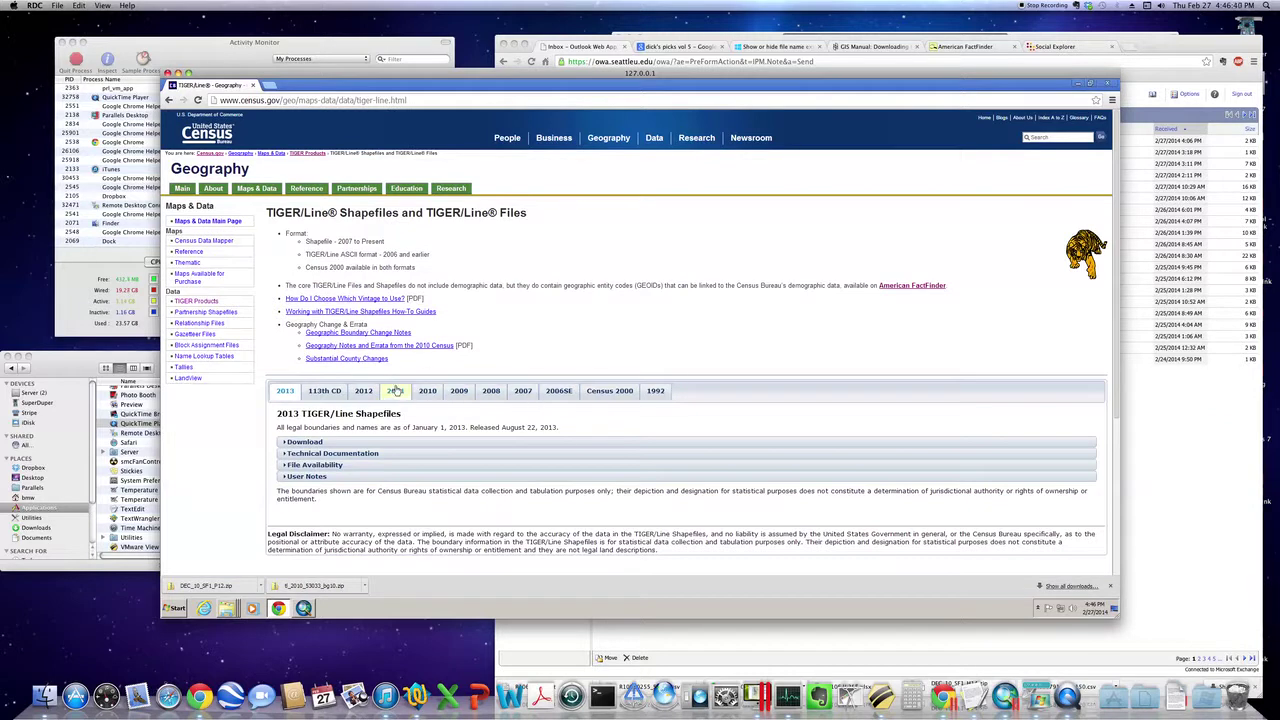
Step: Open the web download interface for the 2010 TIGER/Line Shapefiles
click(427, 391)
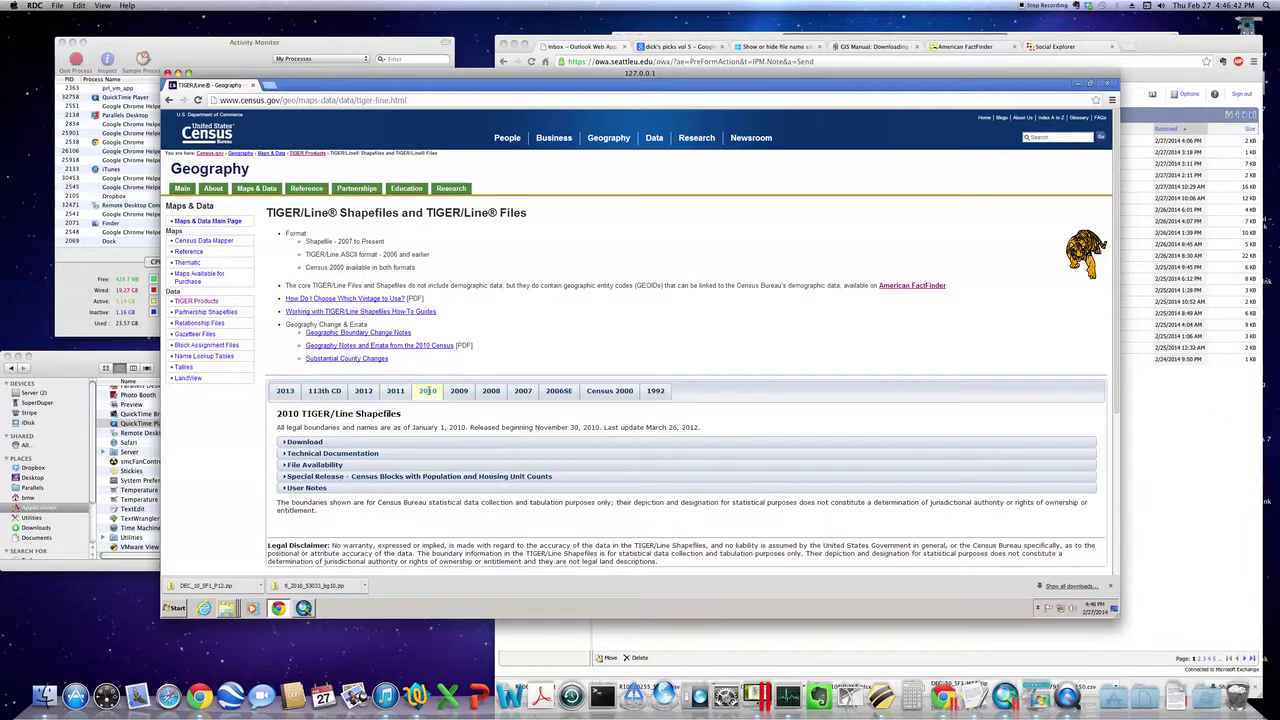
click(304, 442)
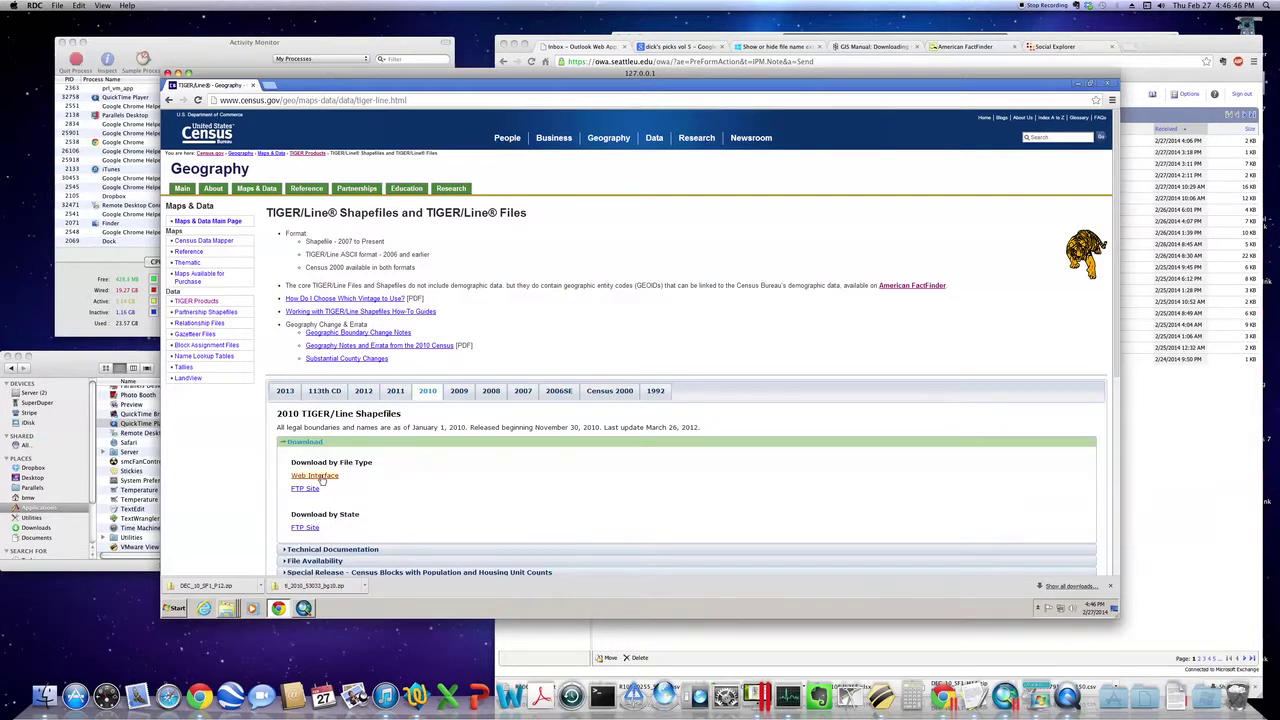
click(320, 477)
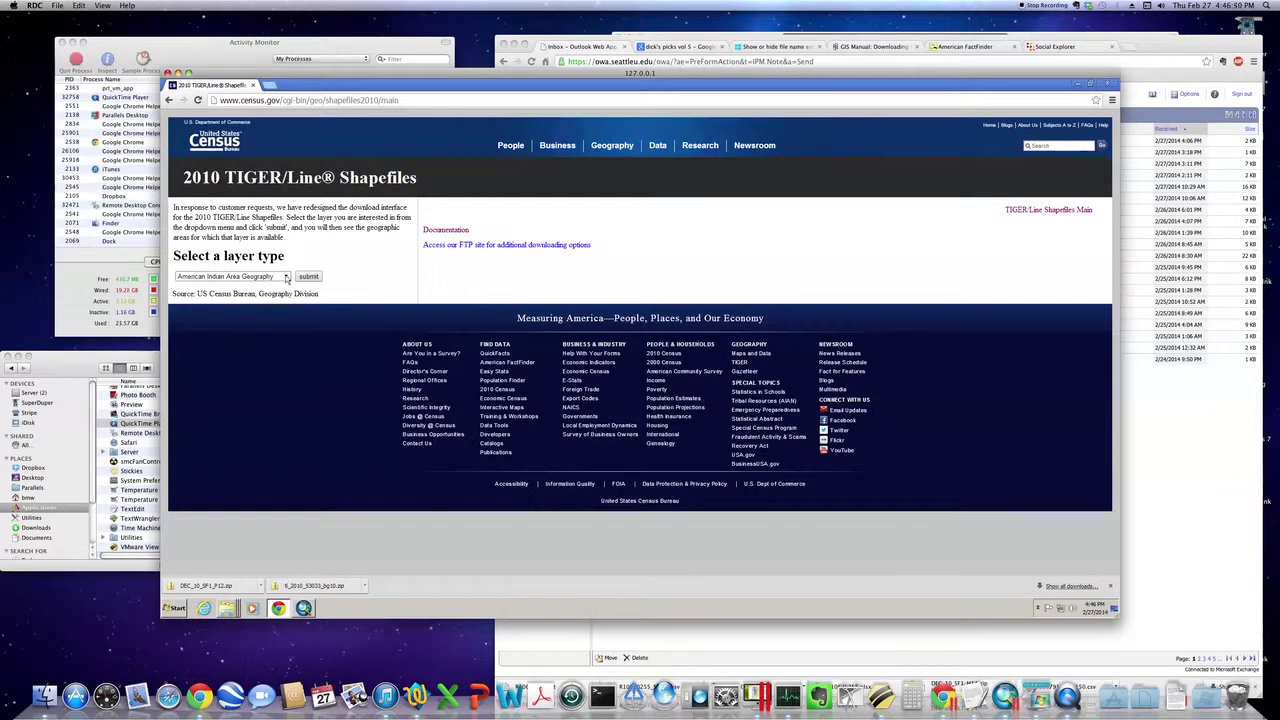
Step: Choose Block Groups as the shapefile layer type and submit it
click(286, 277)
click(257, 310)
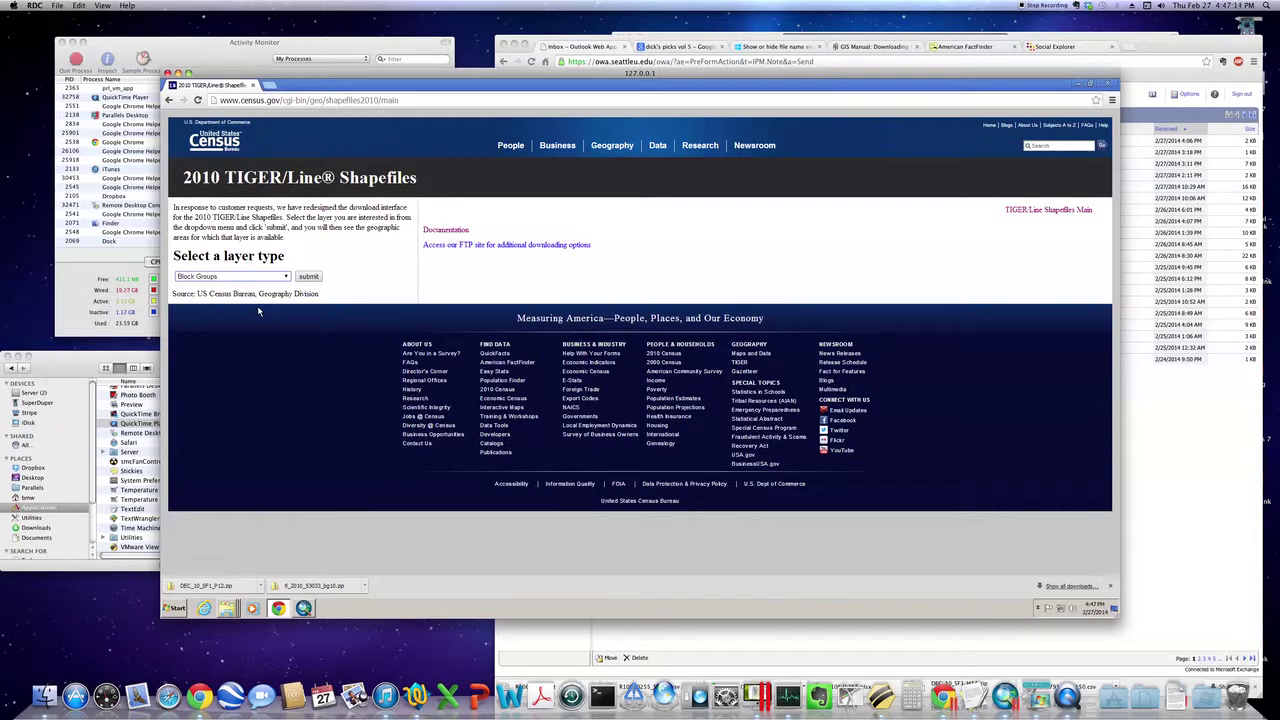
click(310, 277)
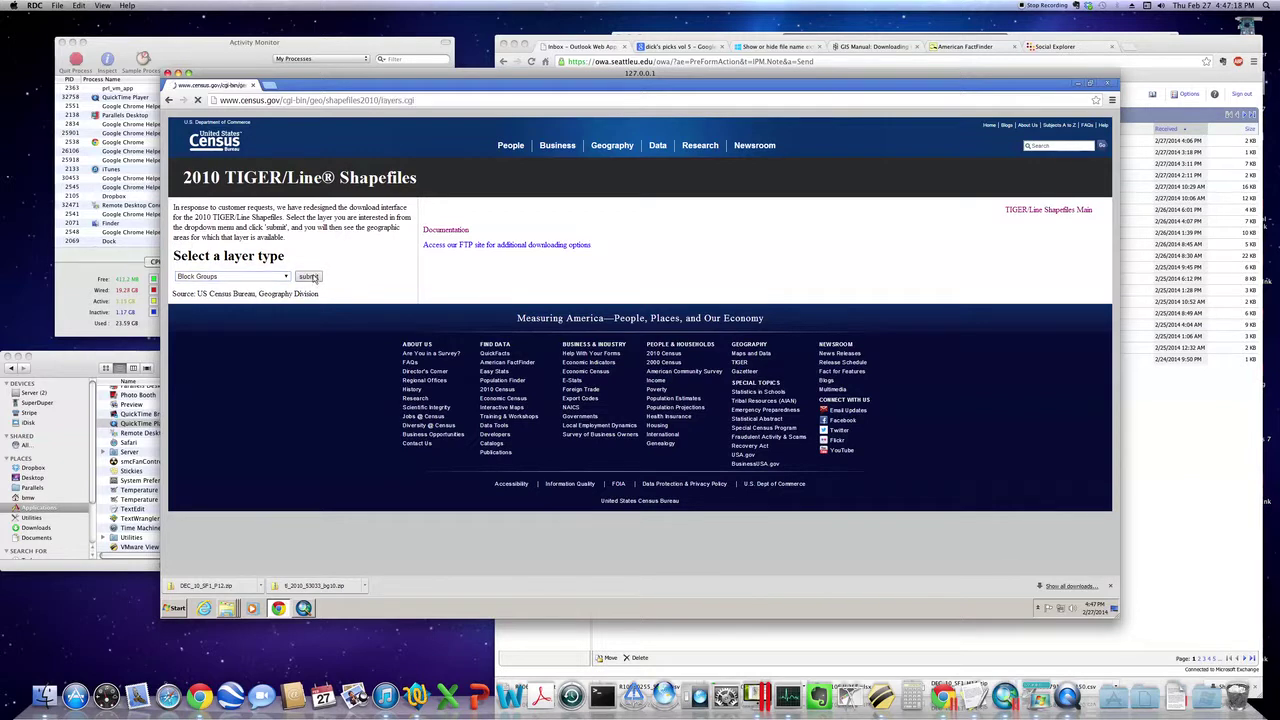
Step: Select Washington as the state for Block Group (2010) and submit that selection
click(354, 243)
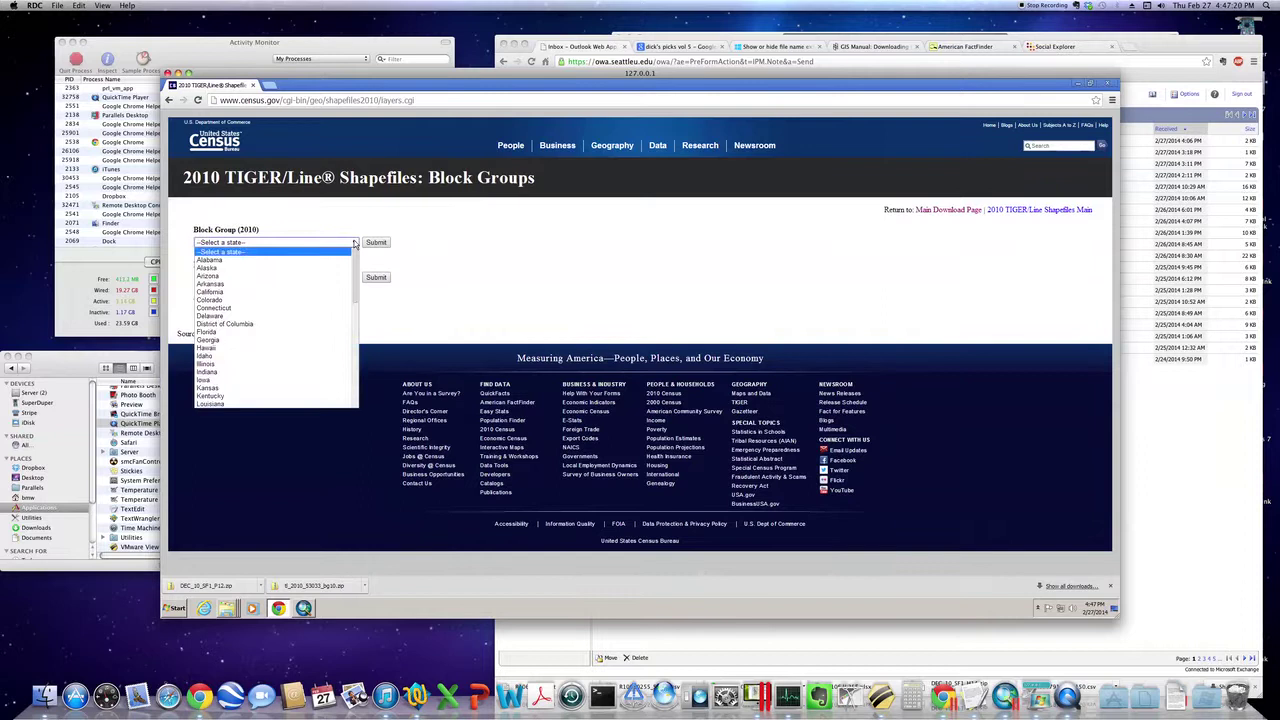
scroll(300, 330, down, 9)
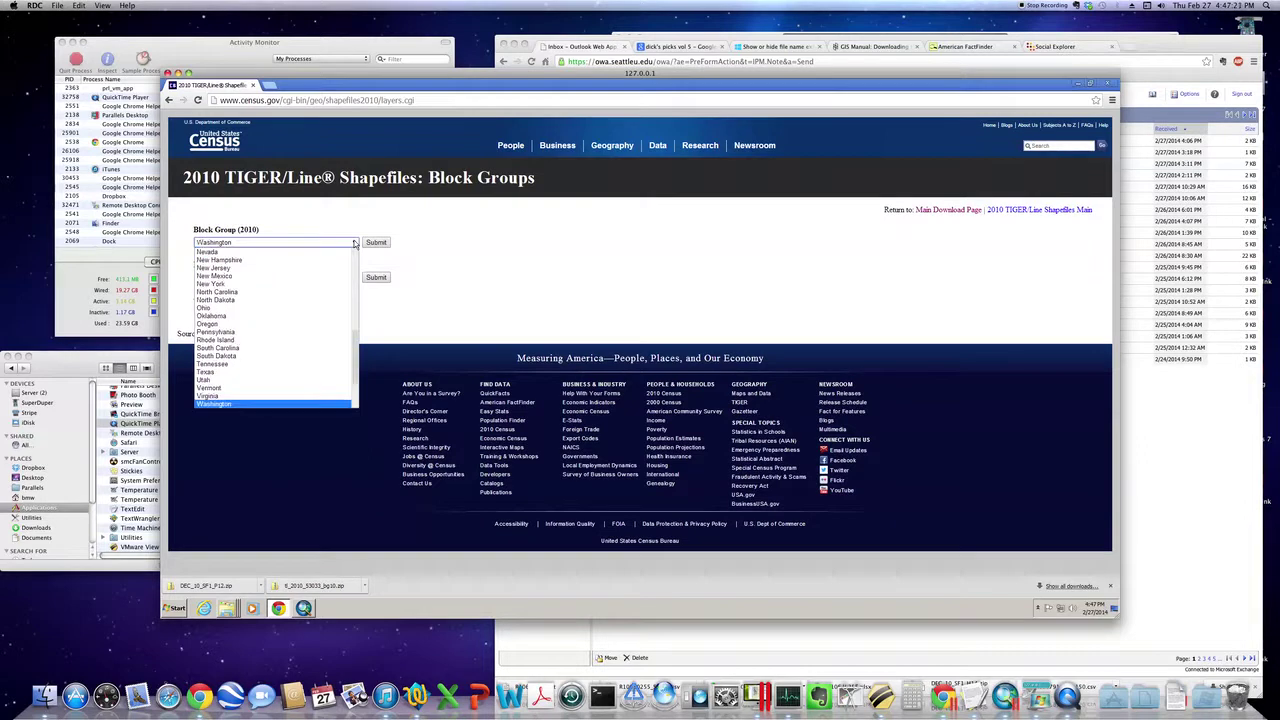
click(237, 404)
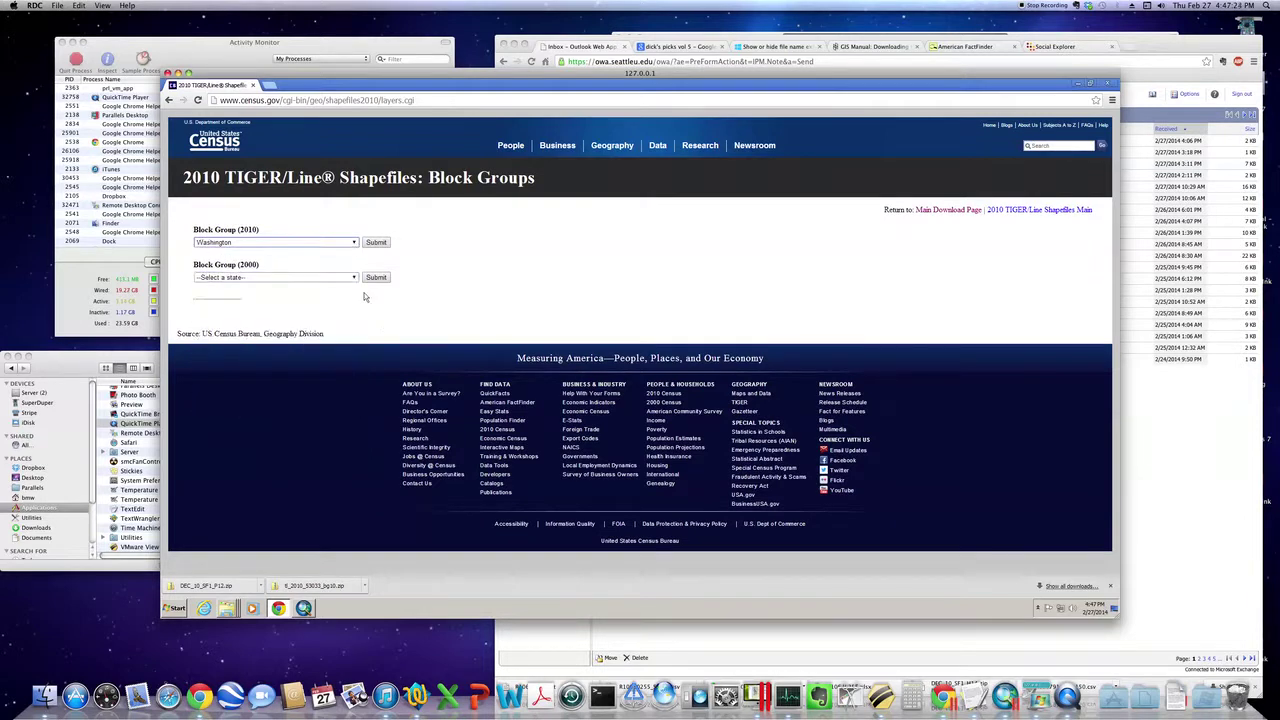
click(354, 278)
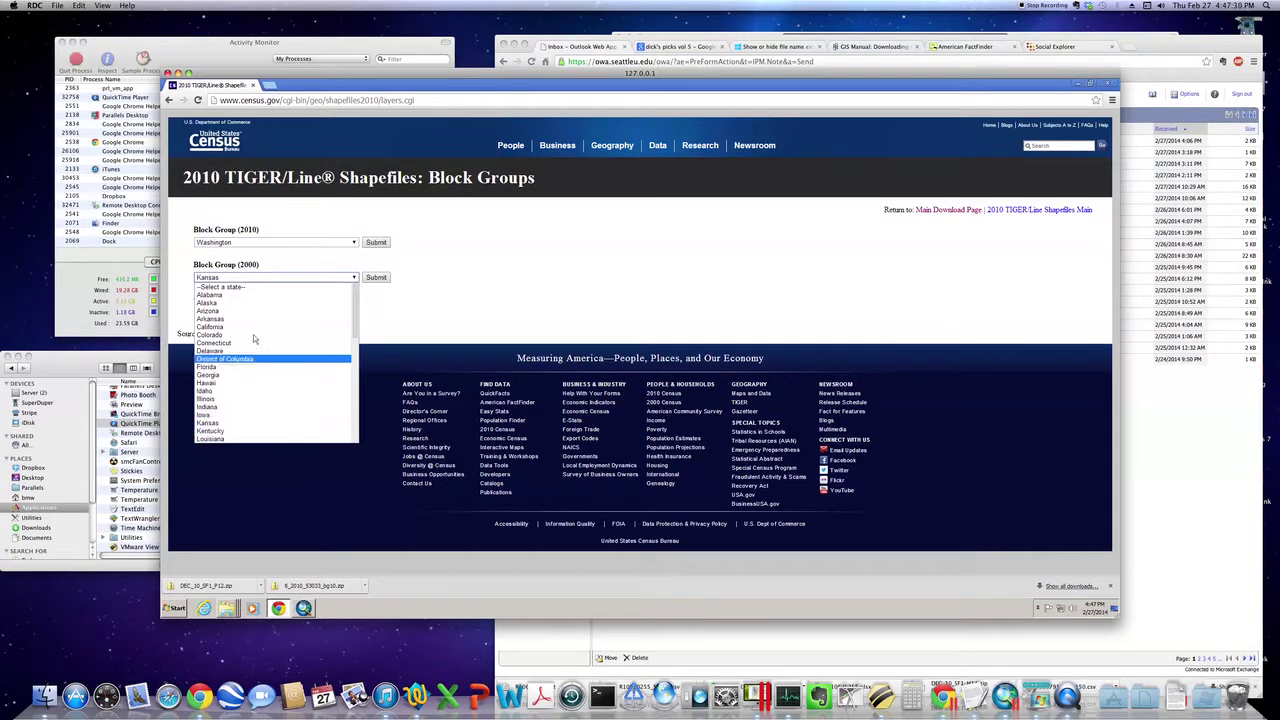
click(296, 262)
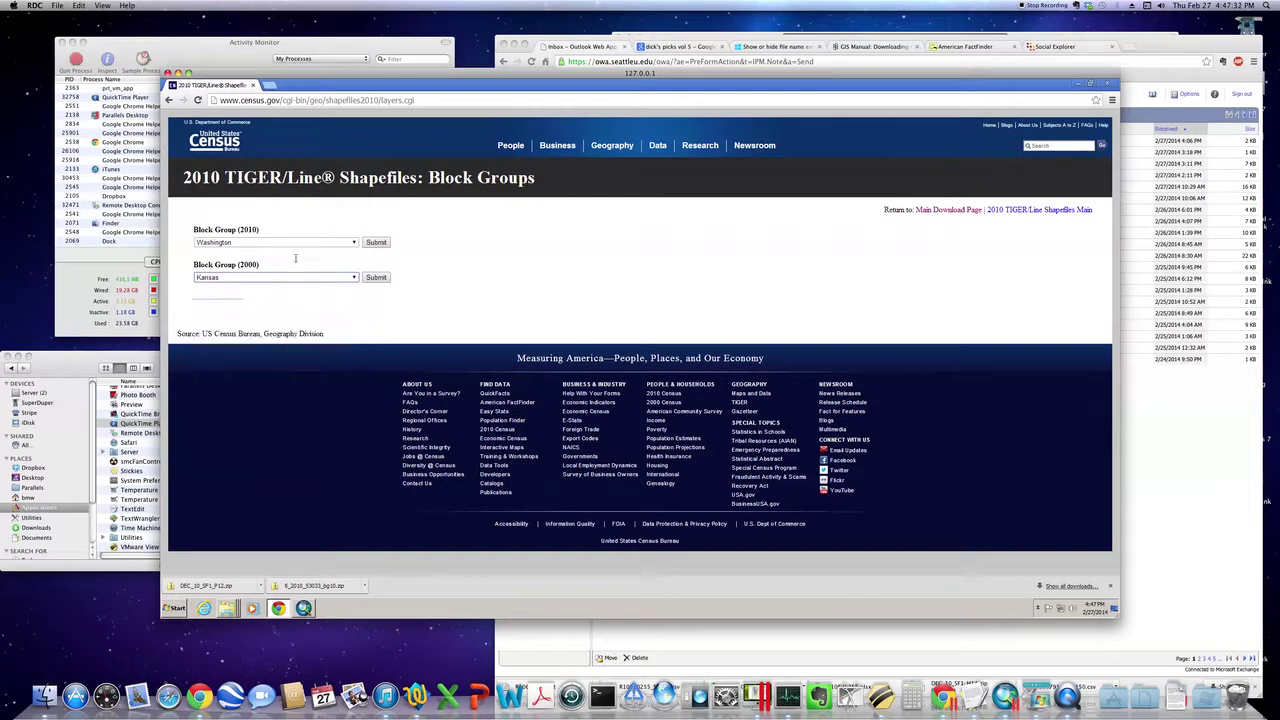
click(382, 246)
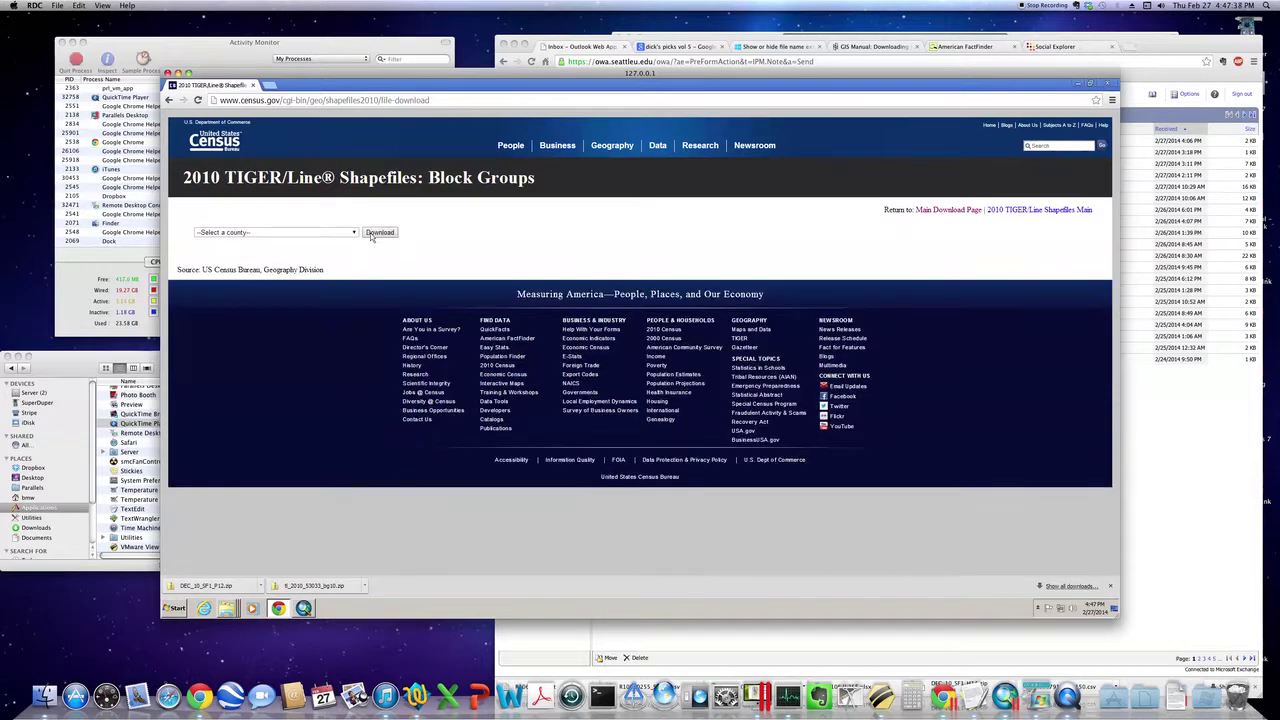
Step: Download the 2010 block group shapefile for King County
click(354, 233)
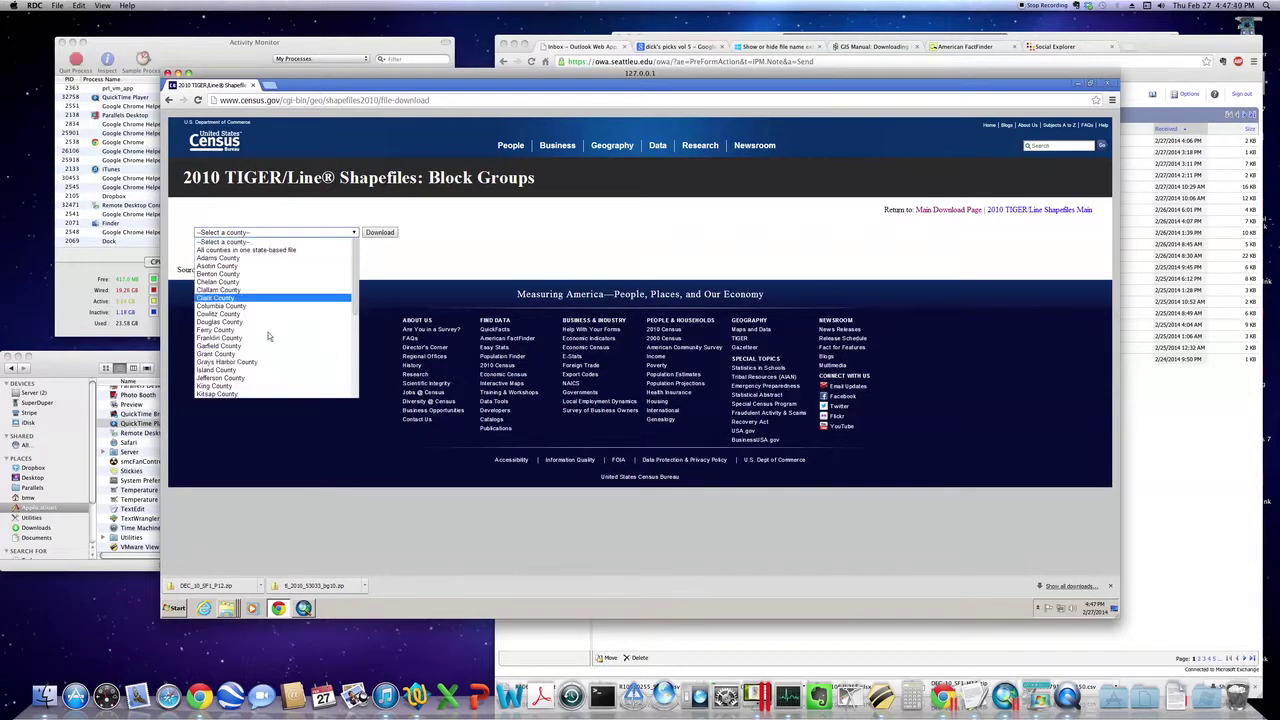
click(240, 386)
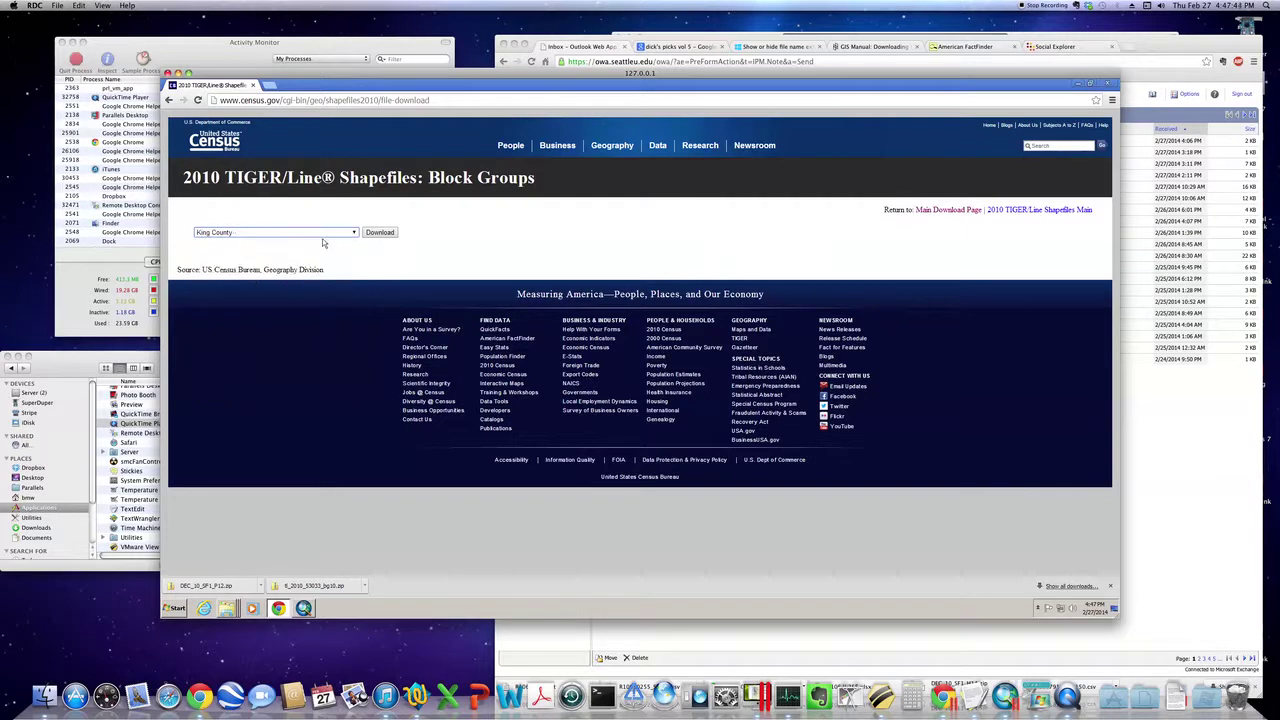
click(376, 233)
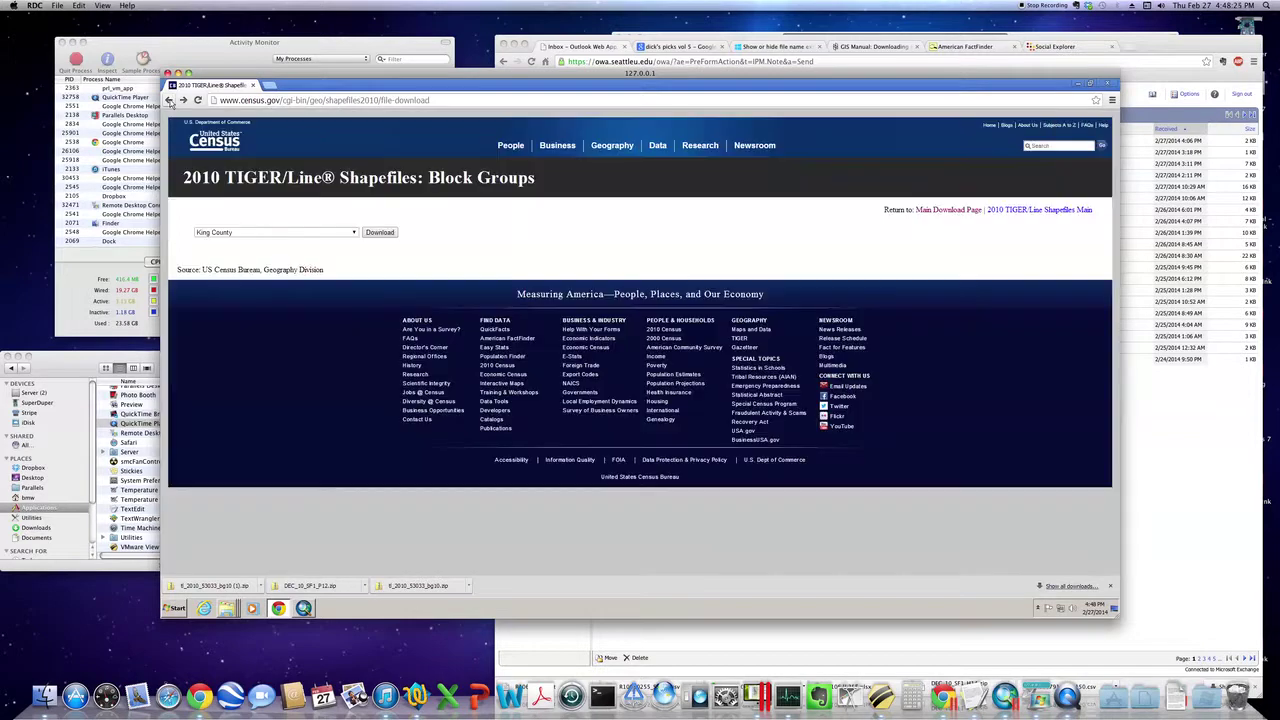
Step: Go to American FactFinder from the Census site's data section and open its full Advanced Search
mouse_move(612, 146)
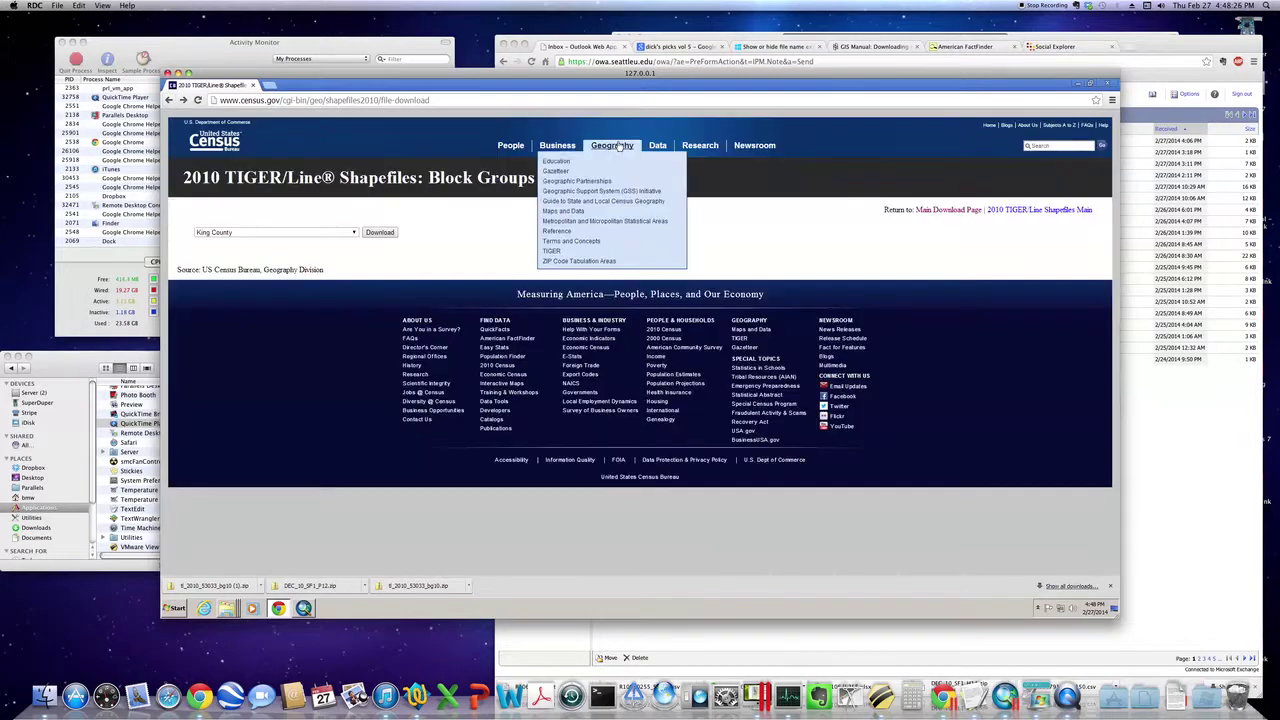
mouse_move(654, 150)
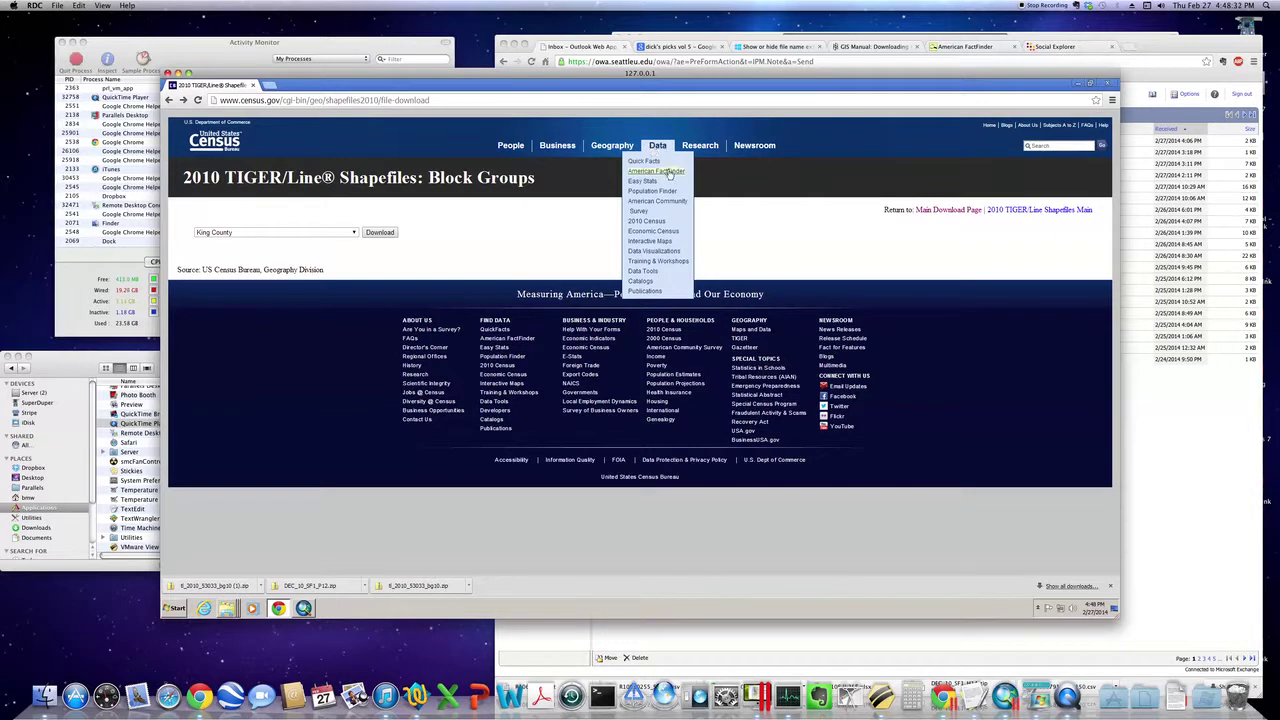
click(669, 173)
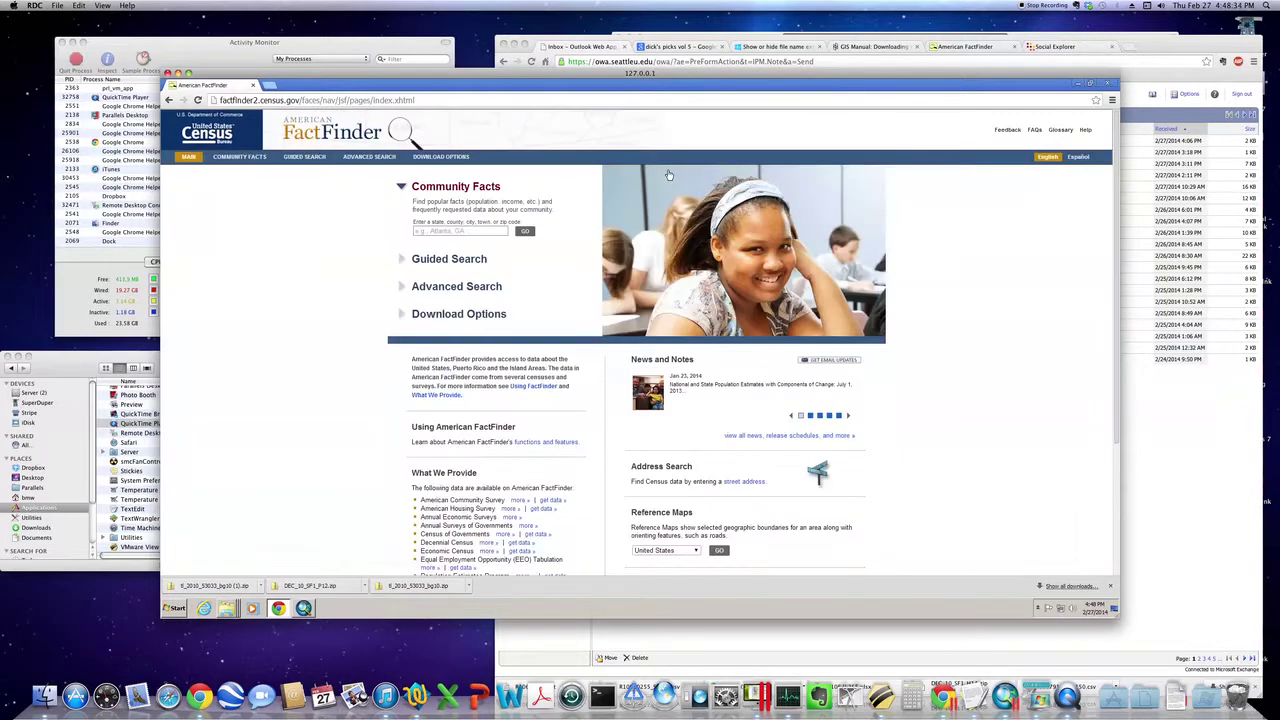
click(470, 287)
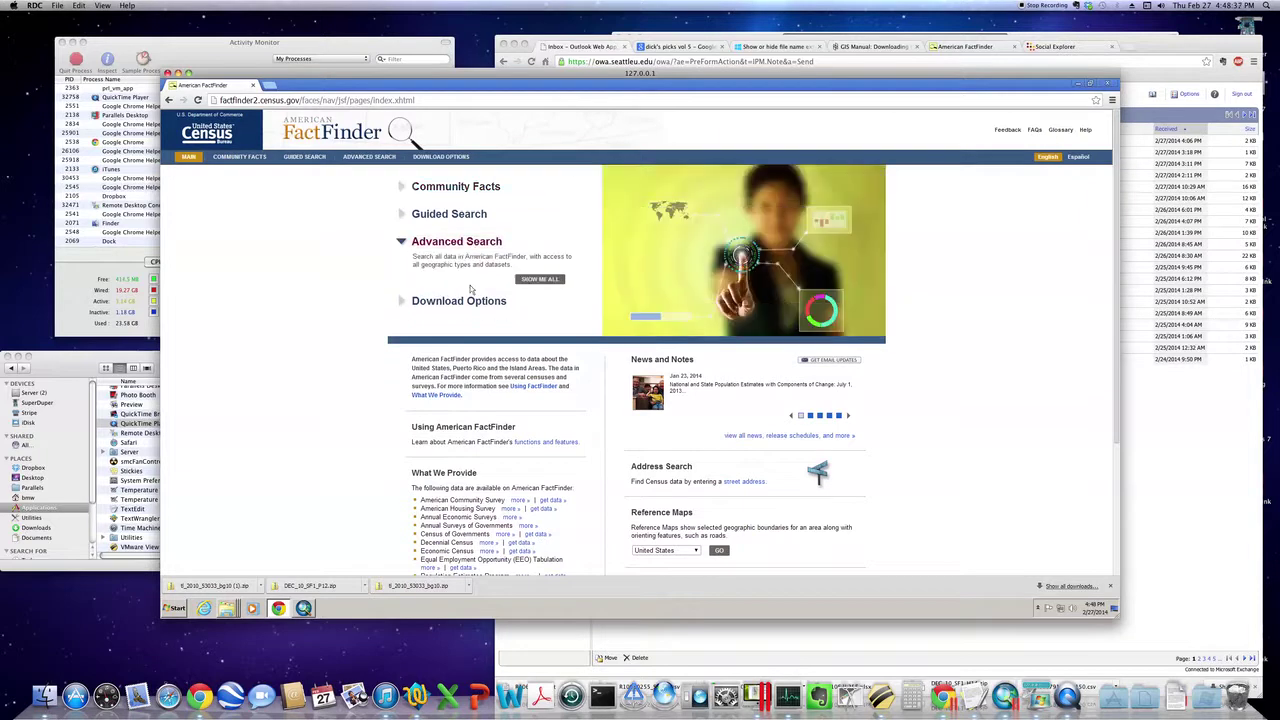
click(538, 280)
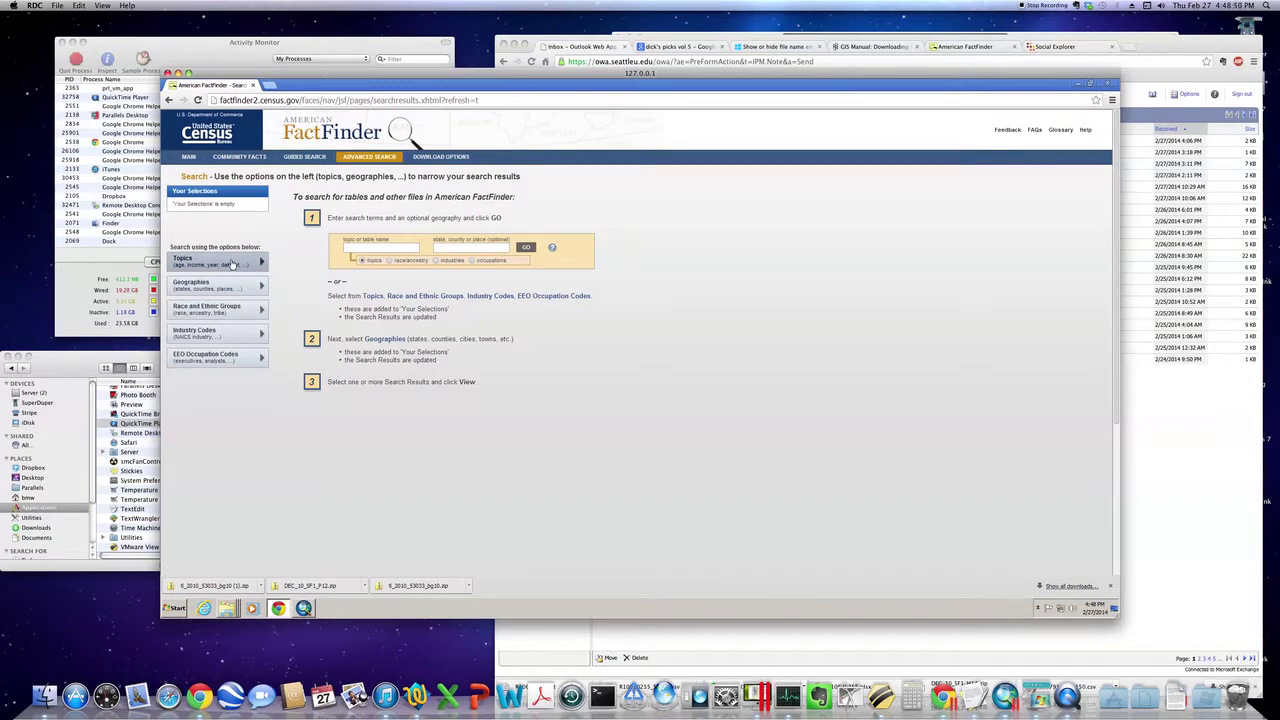
Step: Add the 2010 SF1 100% Data dataset from the topics to the search selections
click(246, 262)
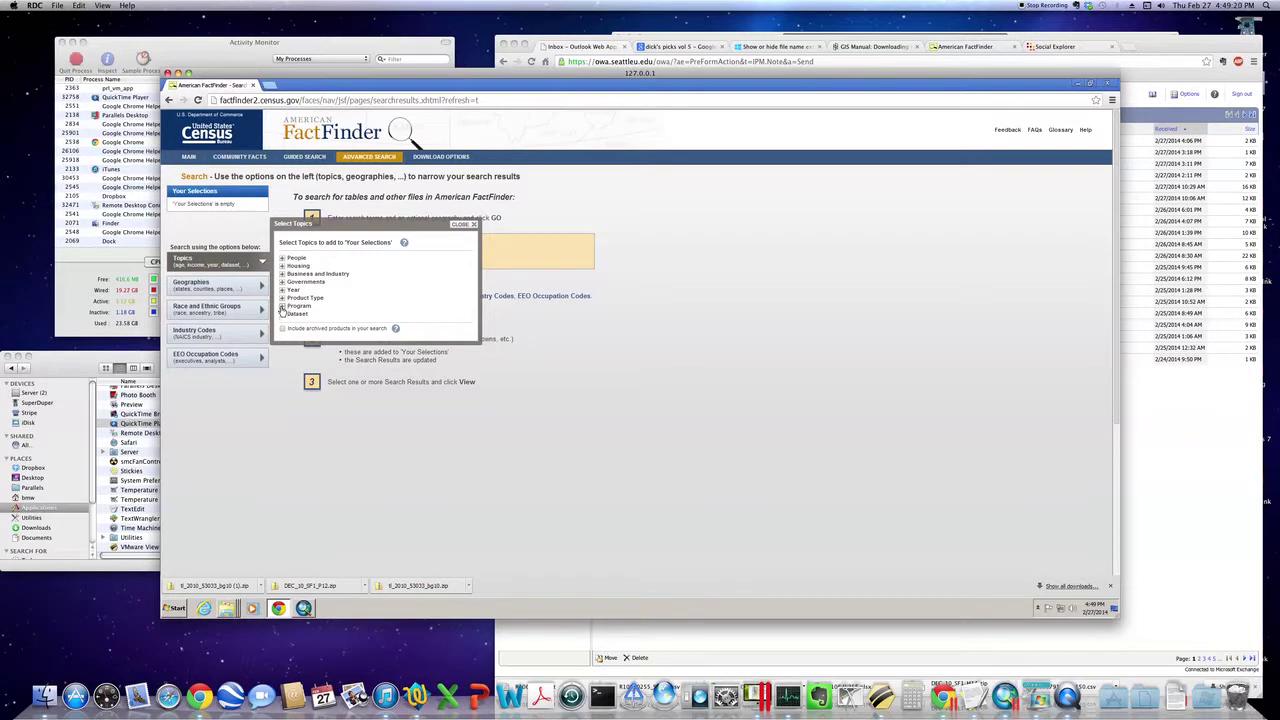
click(283, 314)
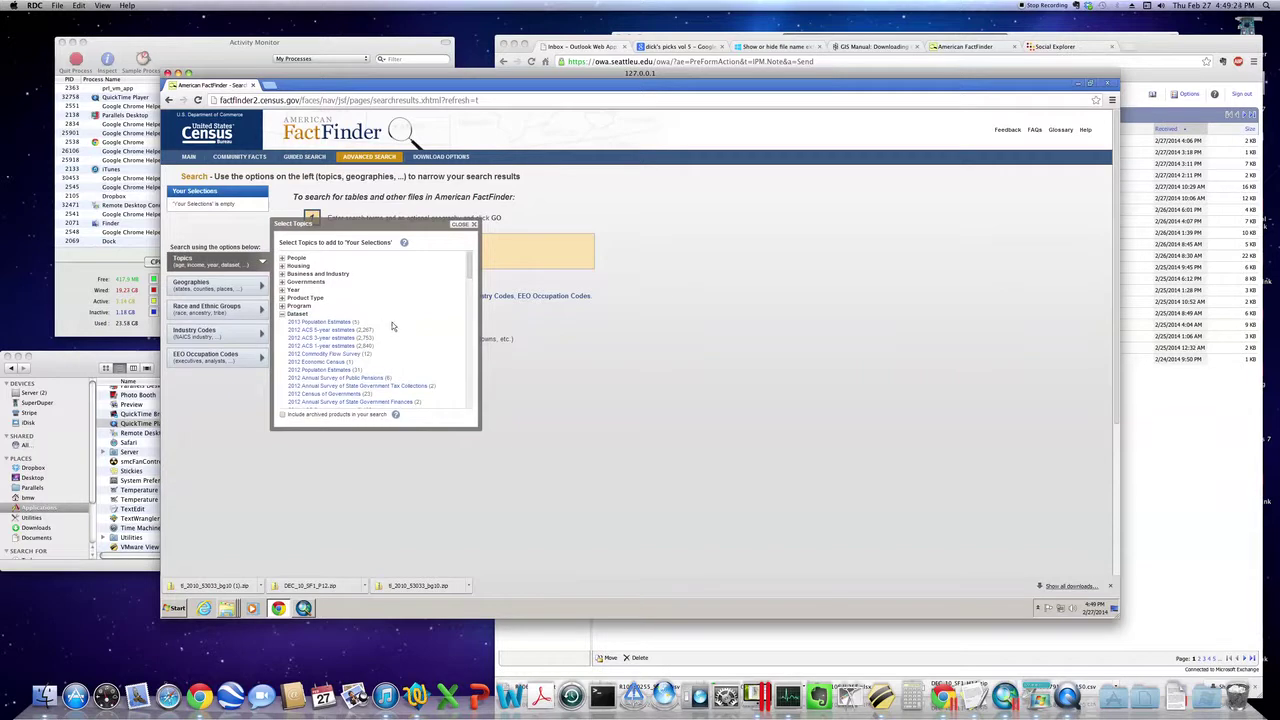
scroll(392, 326, down, 10)
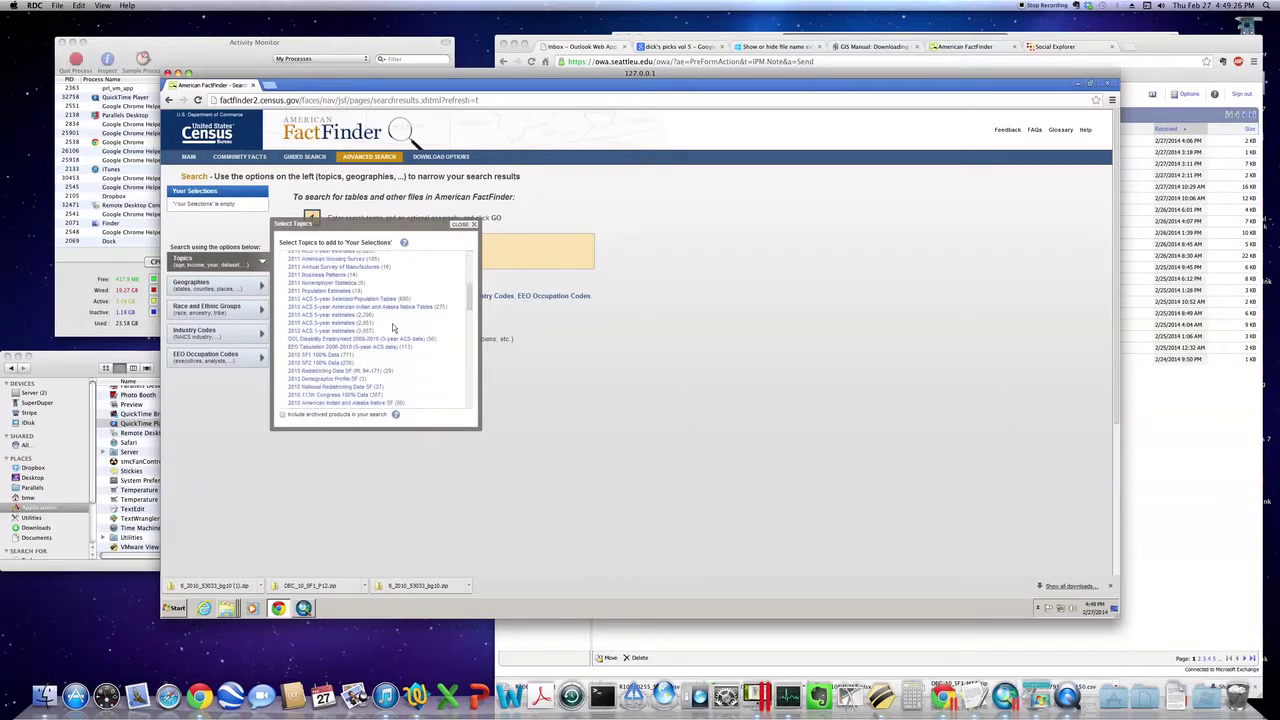
scroll(392, 323, up, 10)
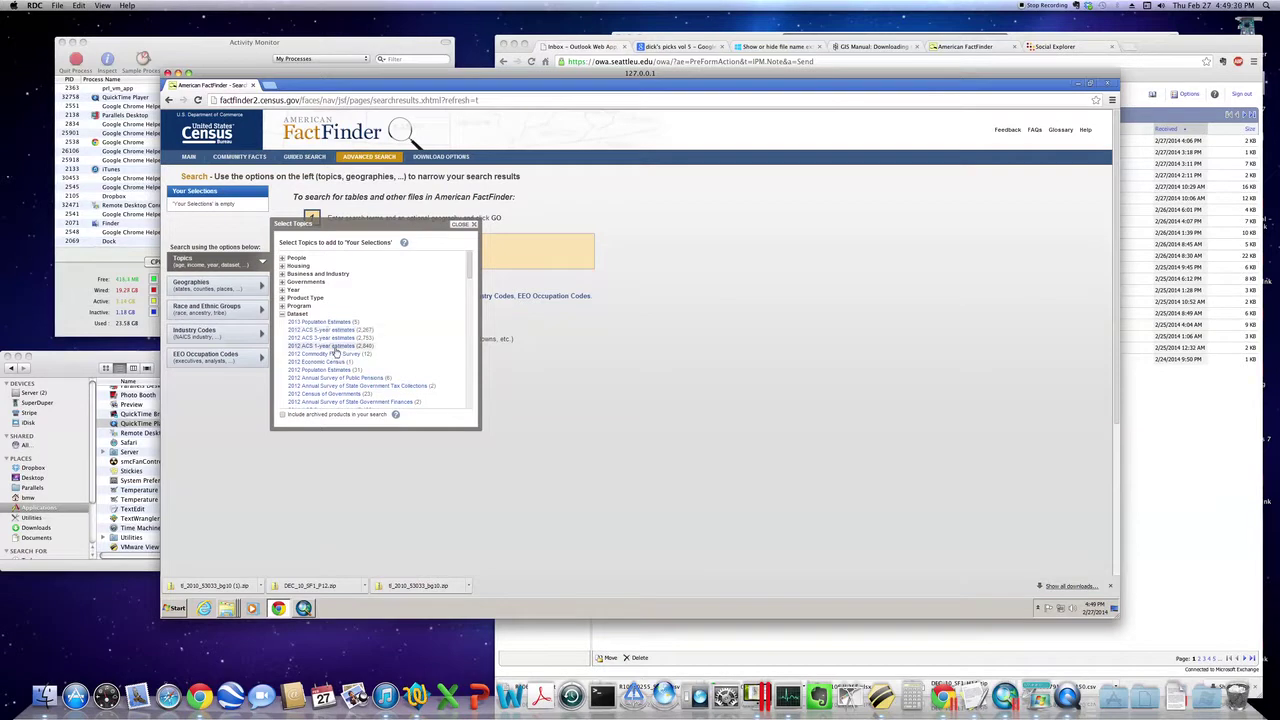
scroll(336, 354, down, 5)
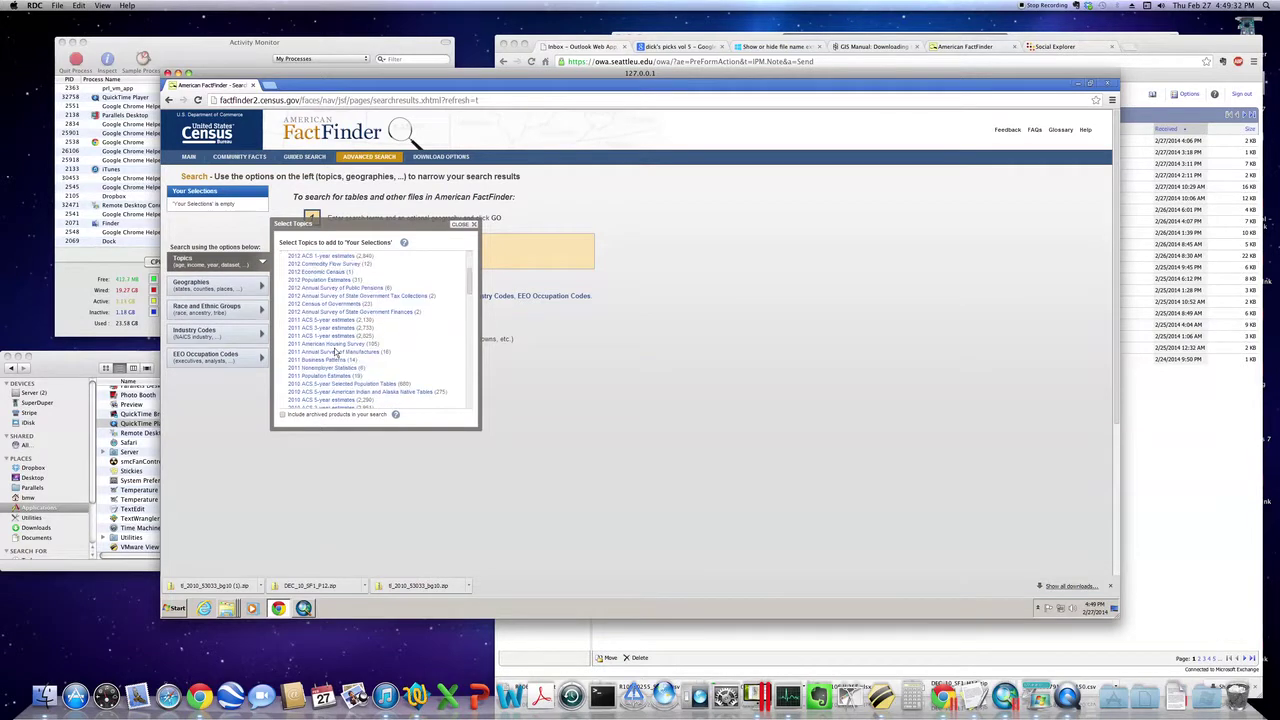
scroll(350, 345, down, 1)
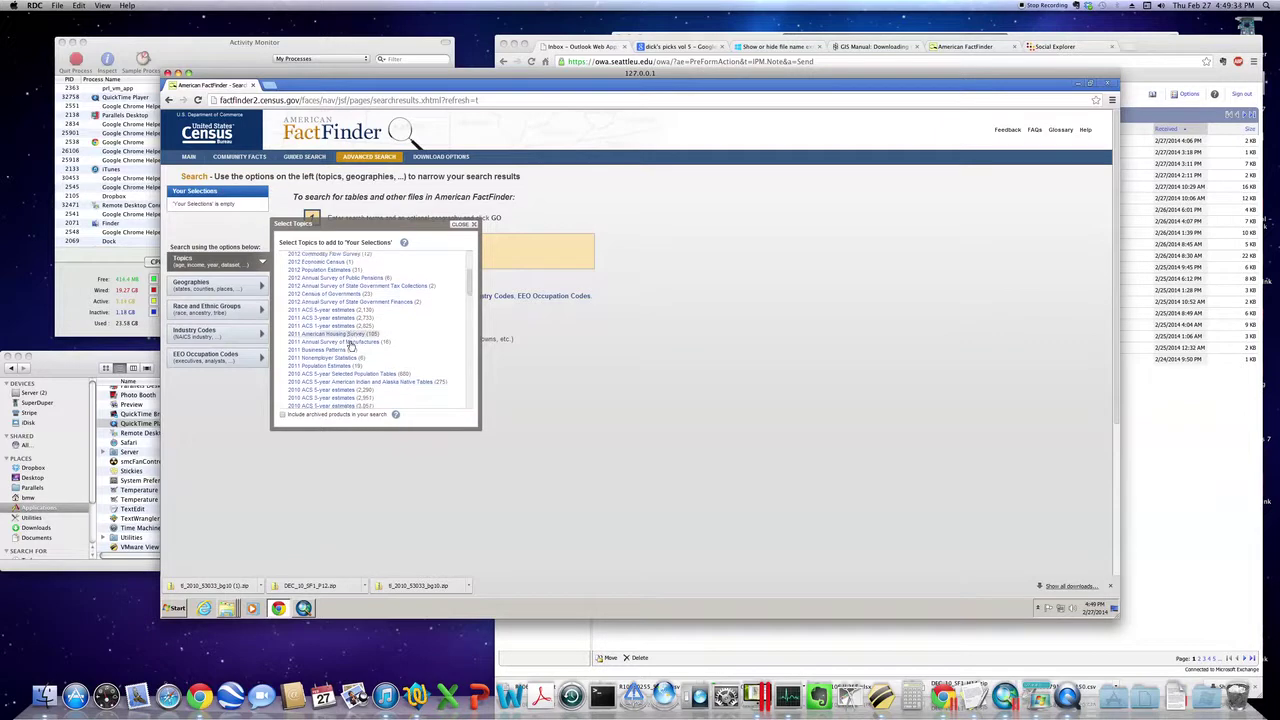
scroll(350, 345, down, 2)
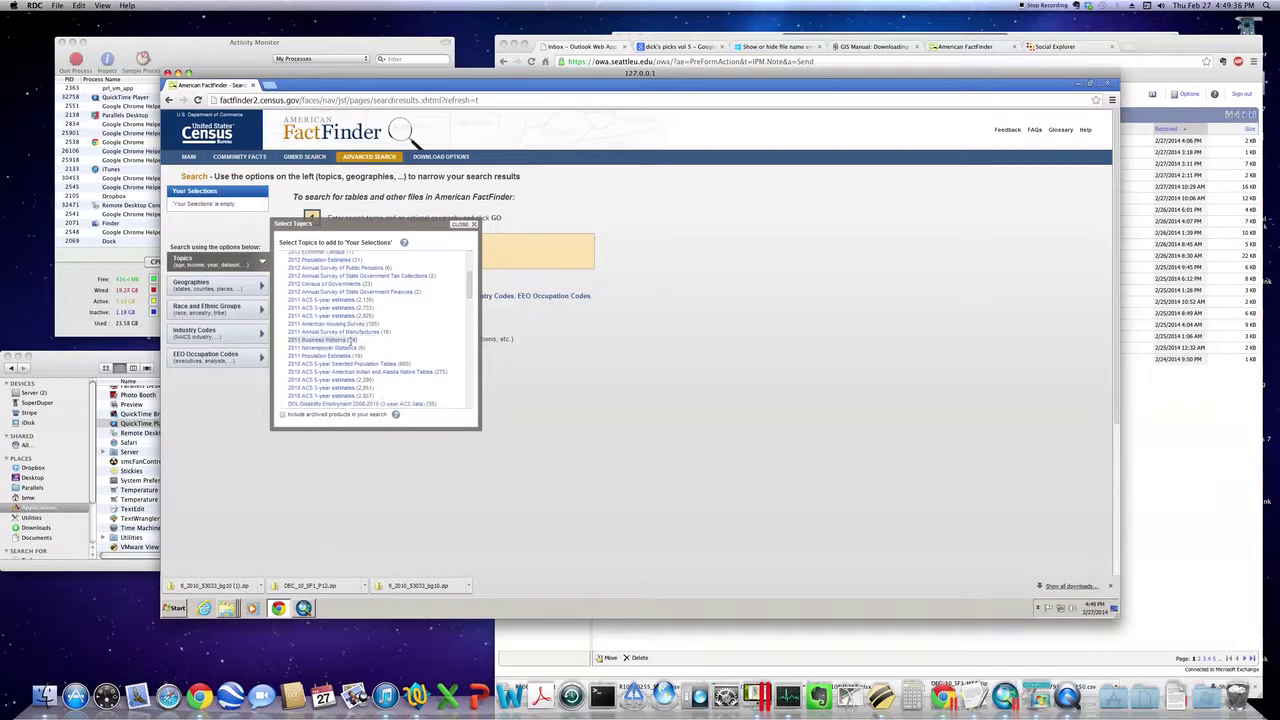
scroll(352, 342, down, 3)
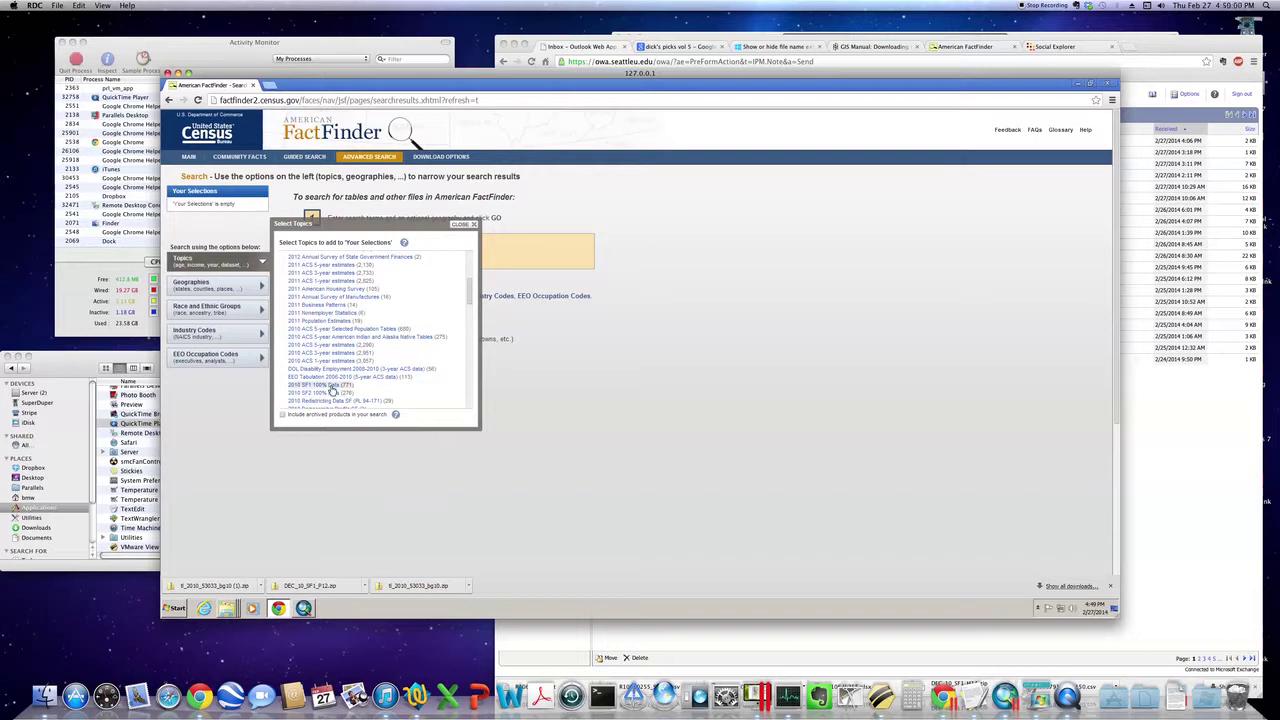
click(330, 388)
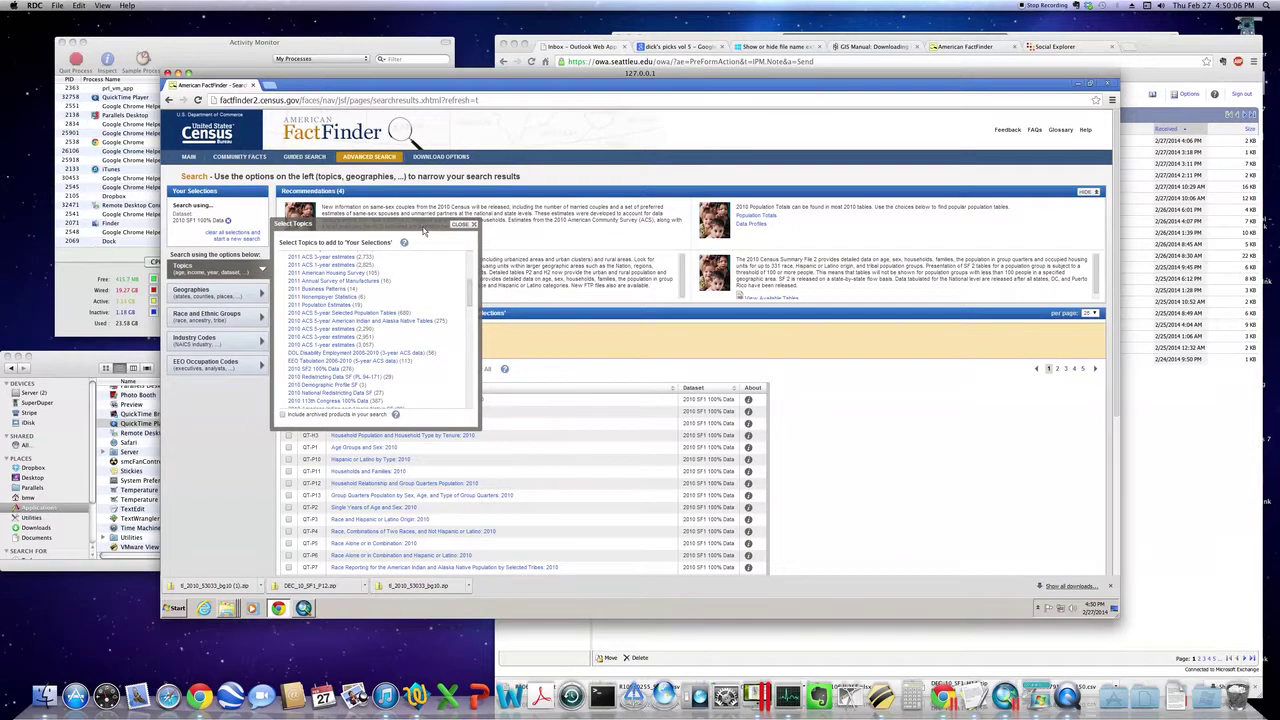
key(super+a)
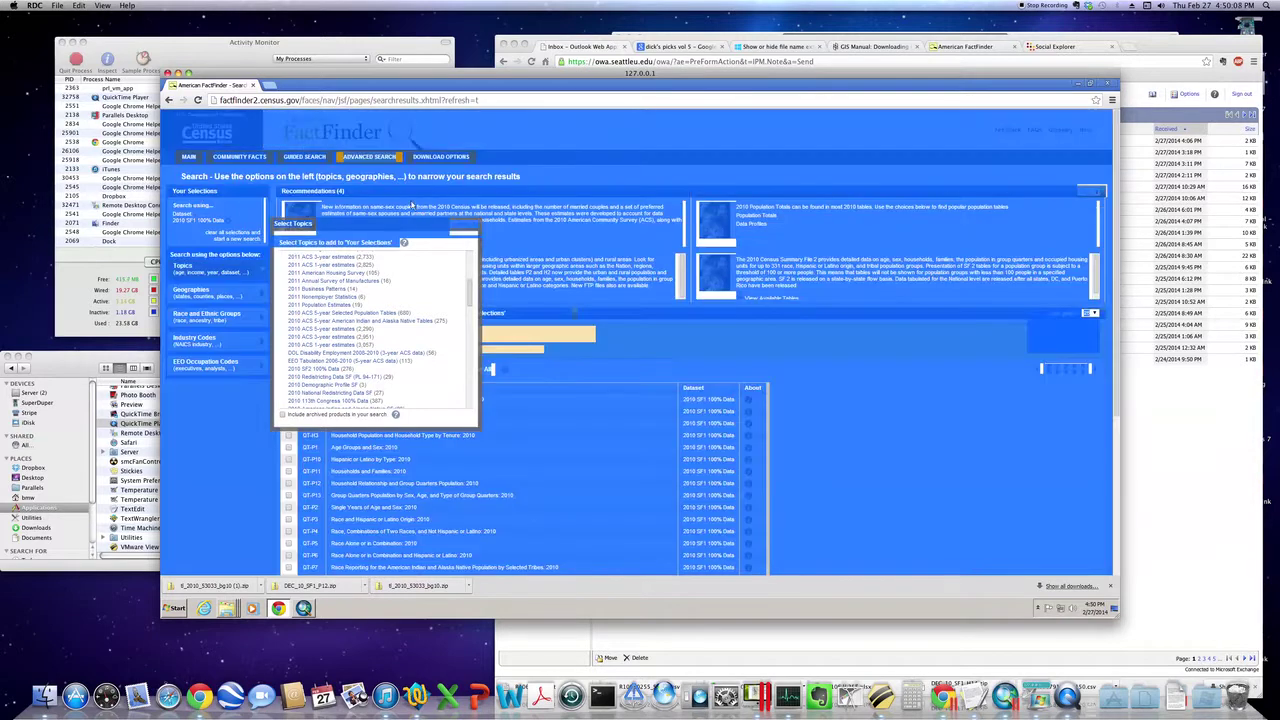
click(407, 226)
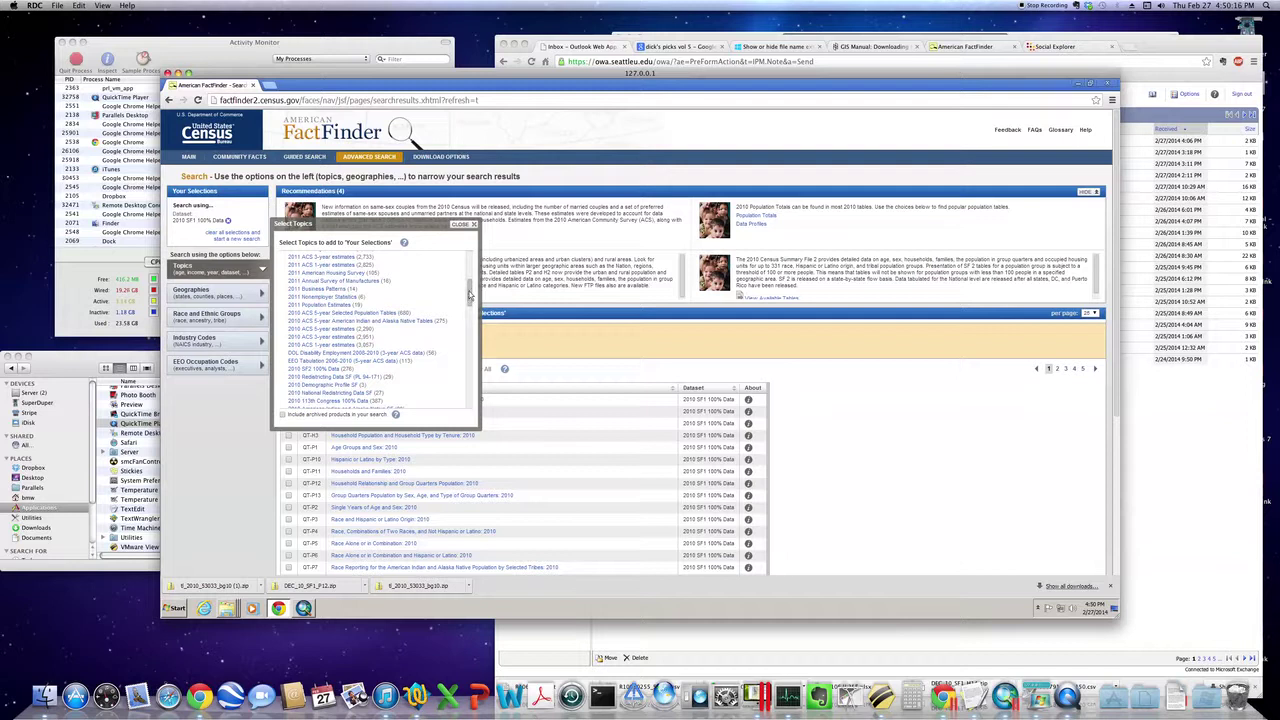
drag(469, 296, 469, 262)
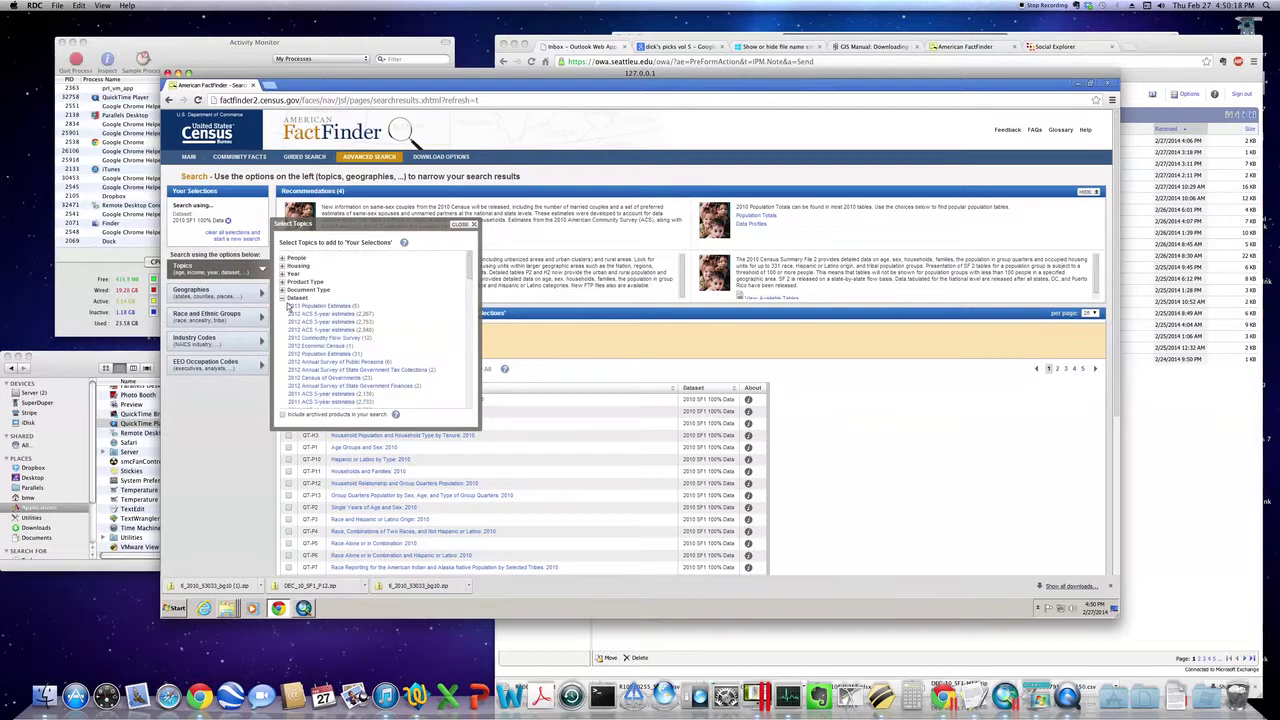
Step: Add the Detailed Table product type to the search selections
click(284, 300)
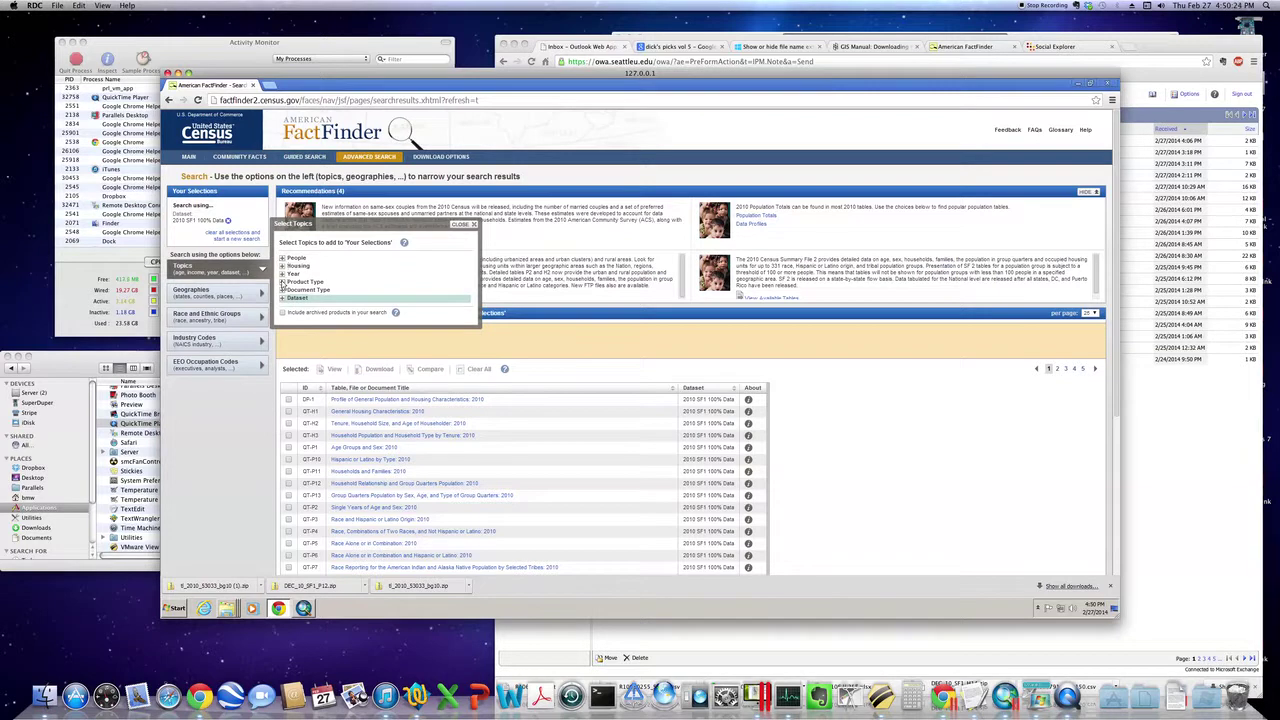
click(282, 282)
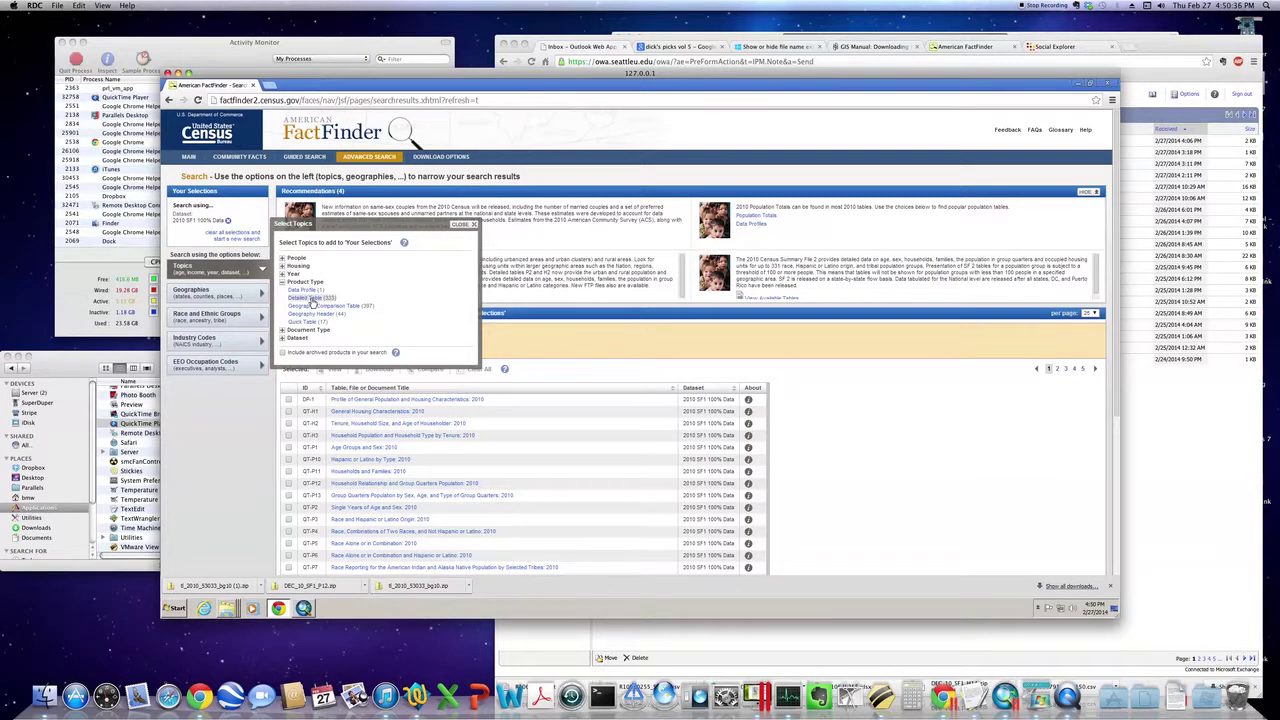
click(312, 298)
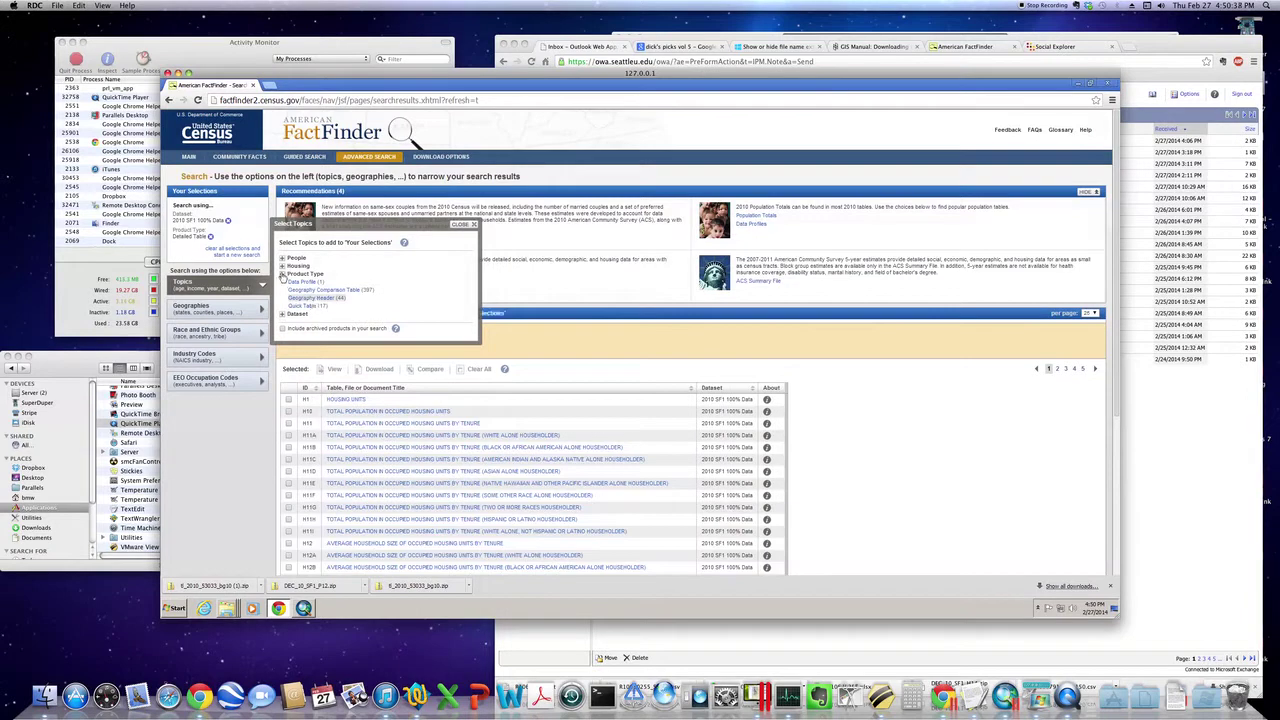
click(283, 277)
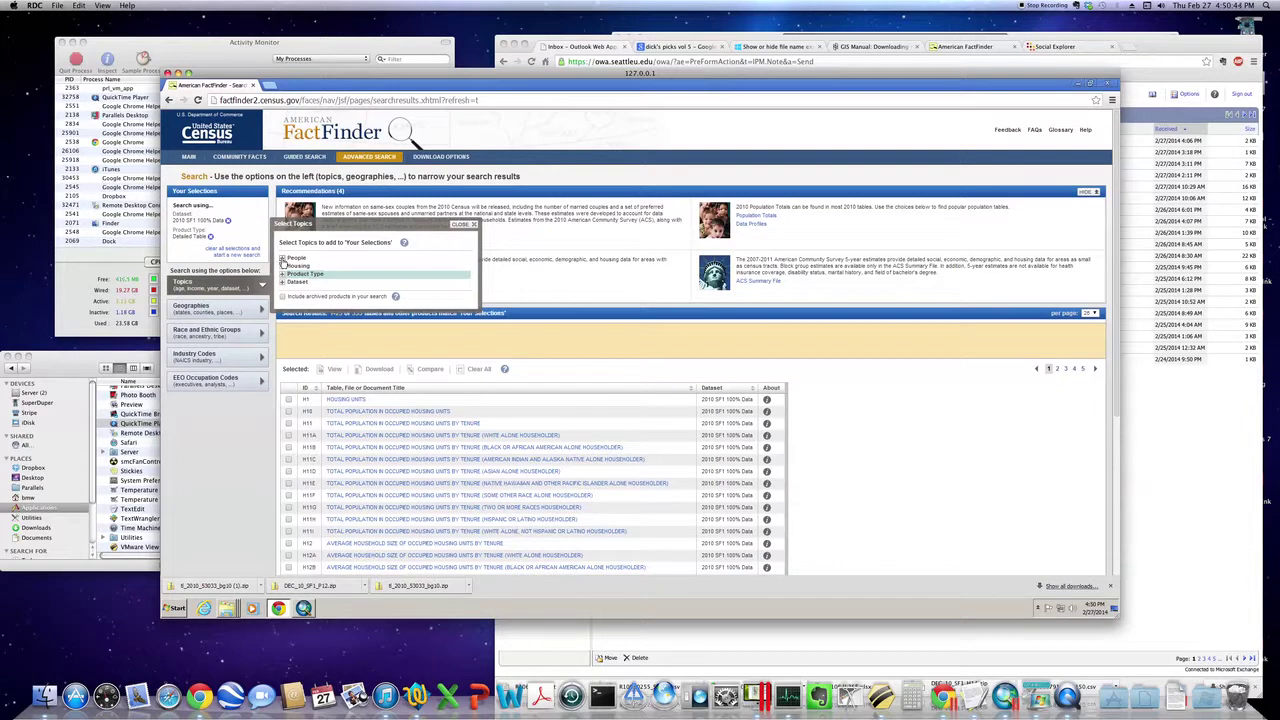
Step: Add the Age topic from the People Age & Sex category to the search selections and close the topic selection
click(282, 260)
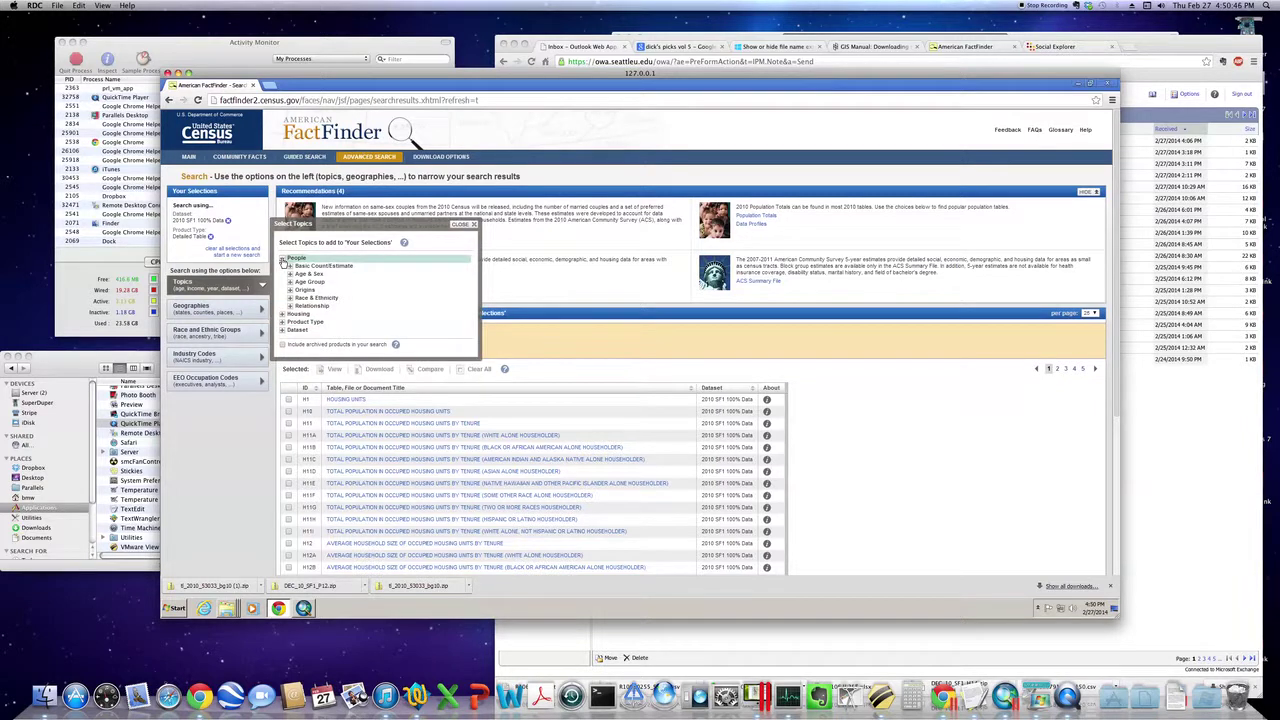
click(290, 266)
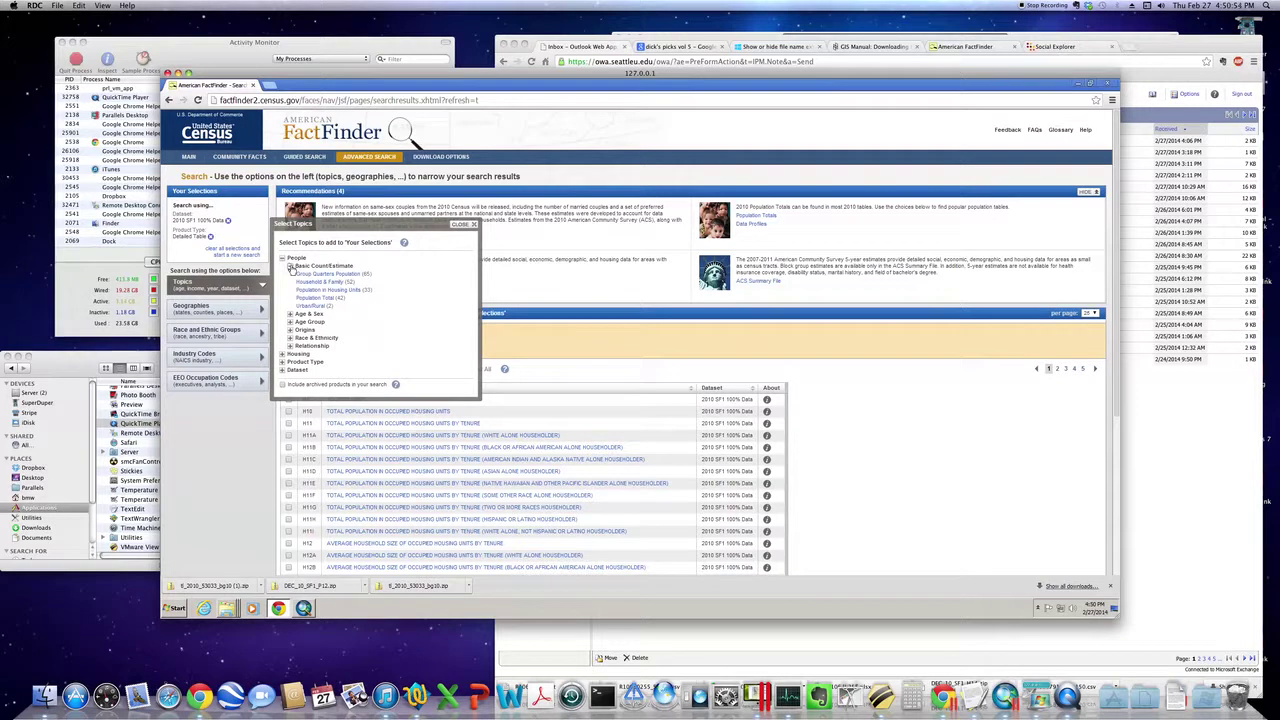
click(290, 266)
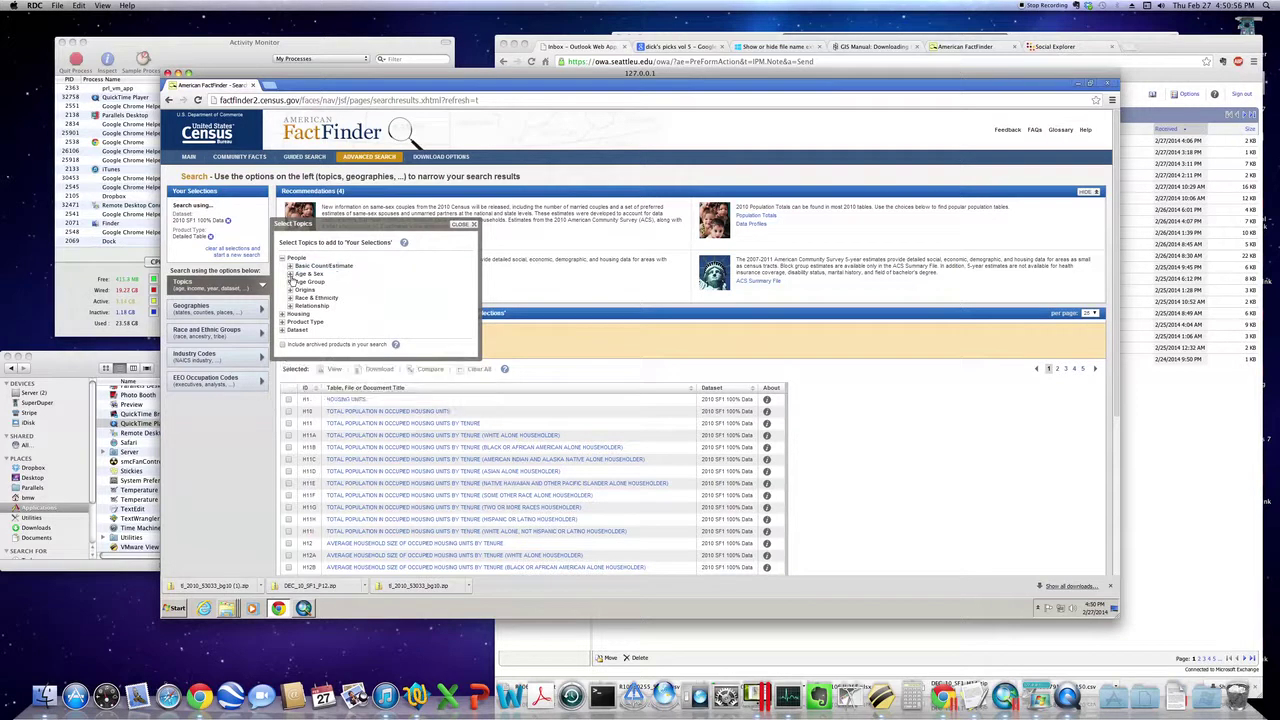
click(290, 274)
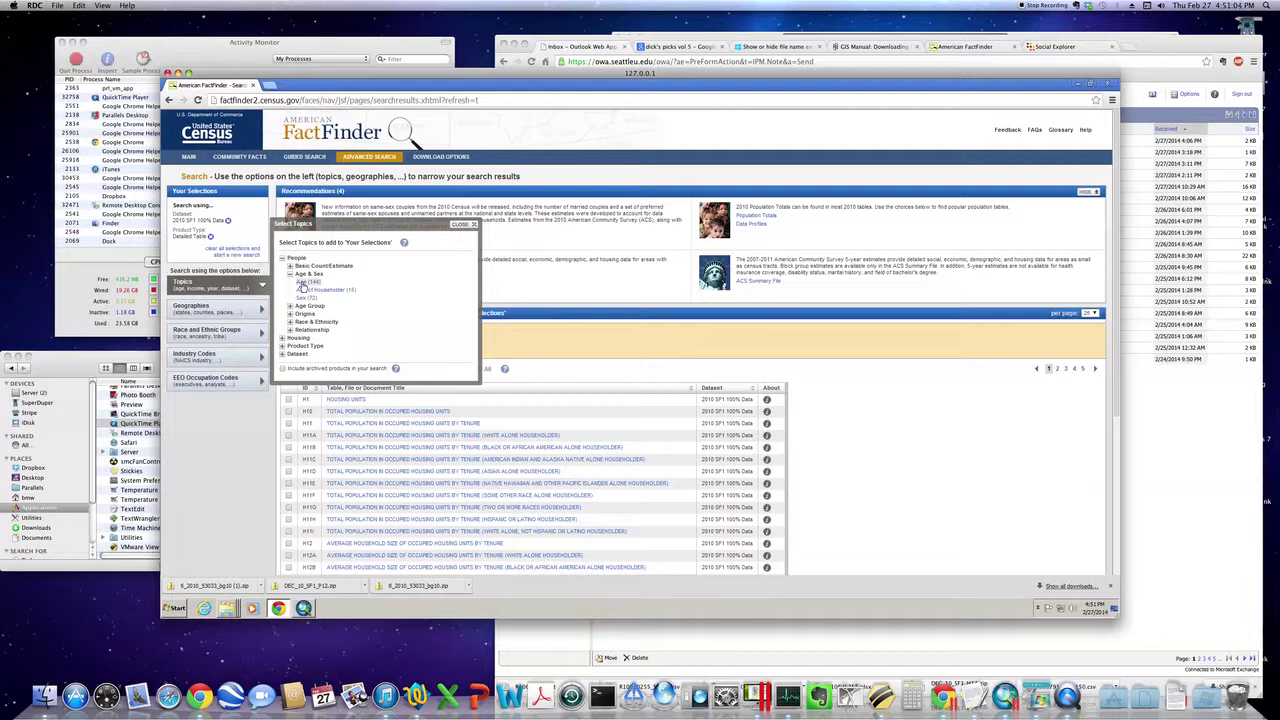
click(301, 284)
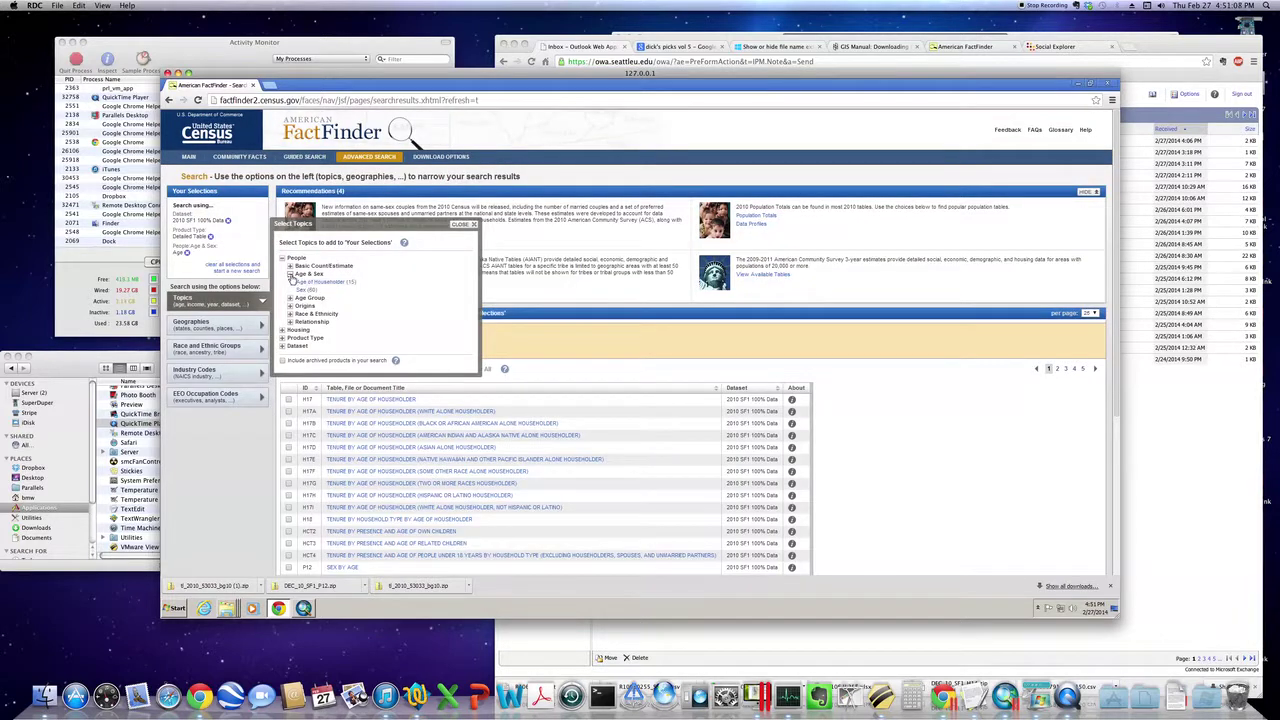
click(291, 275)
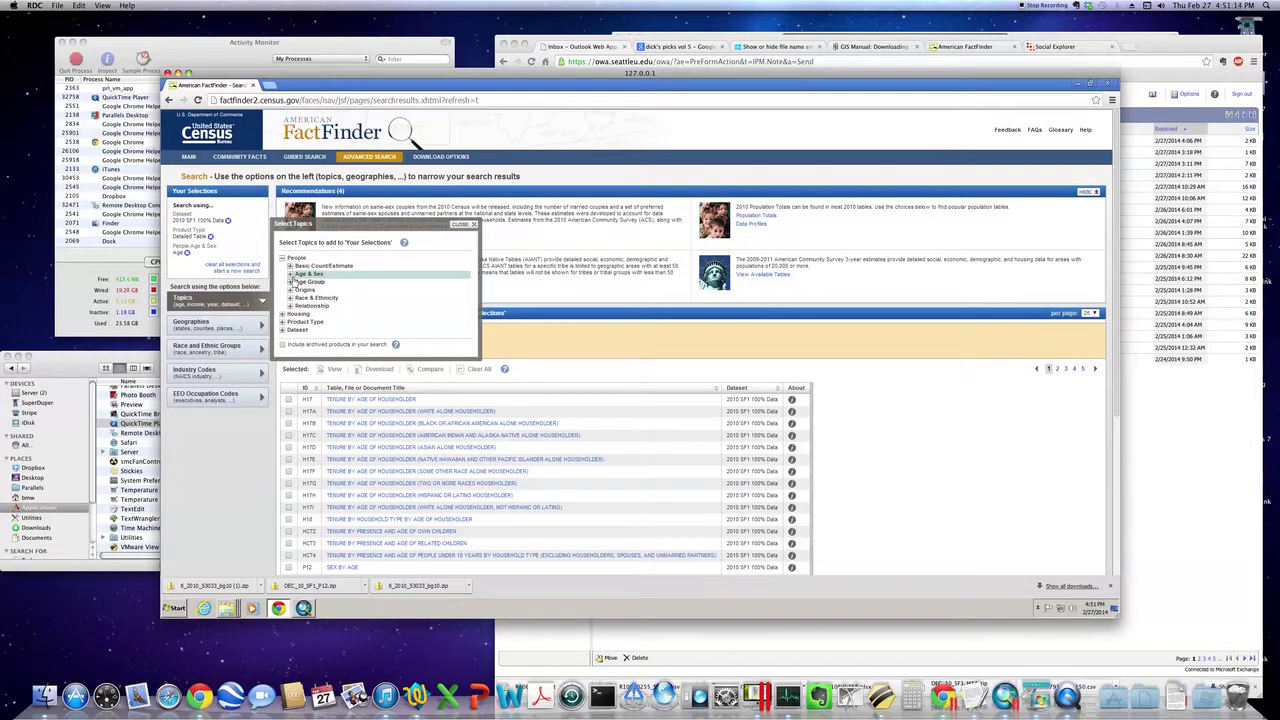
click(291, 276)
click(290, 274)
click(284, 258)
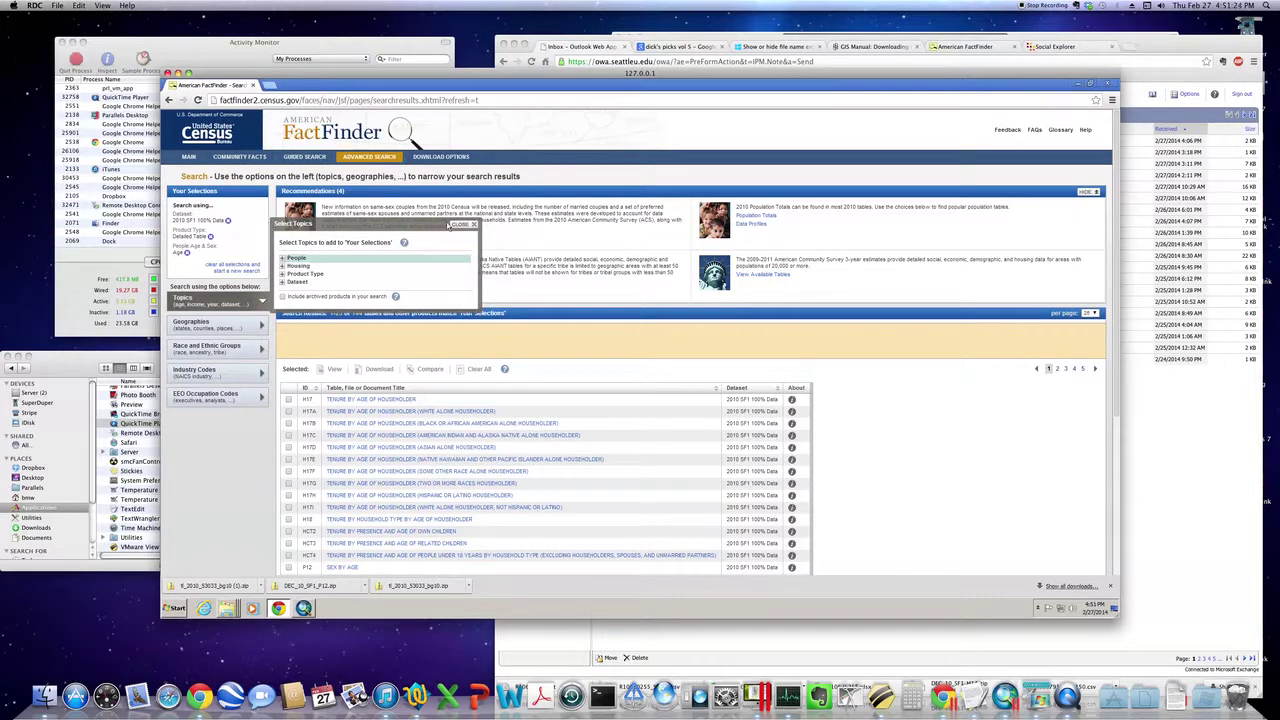
click(458, 226)
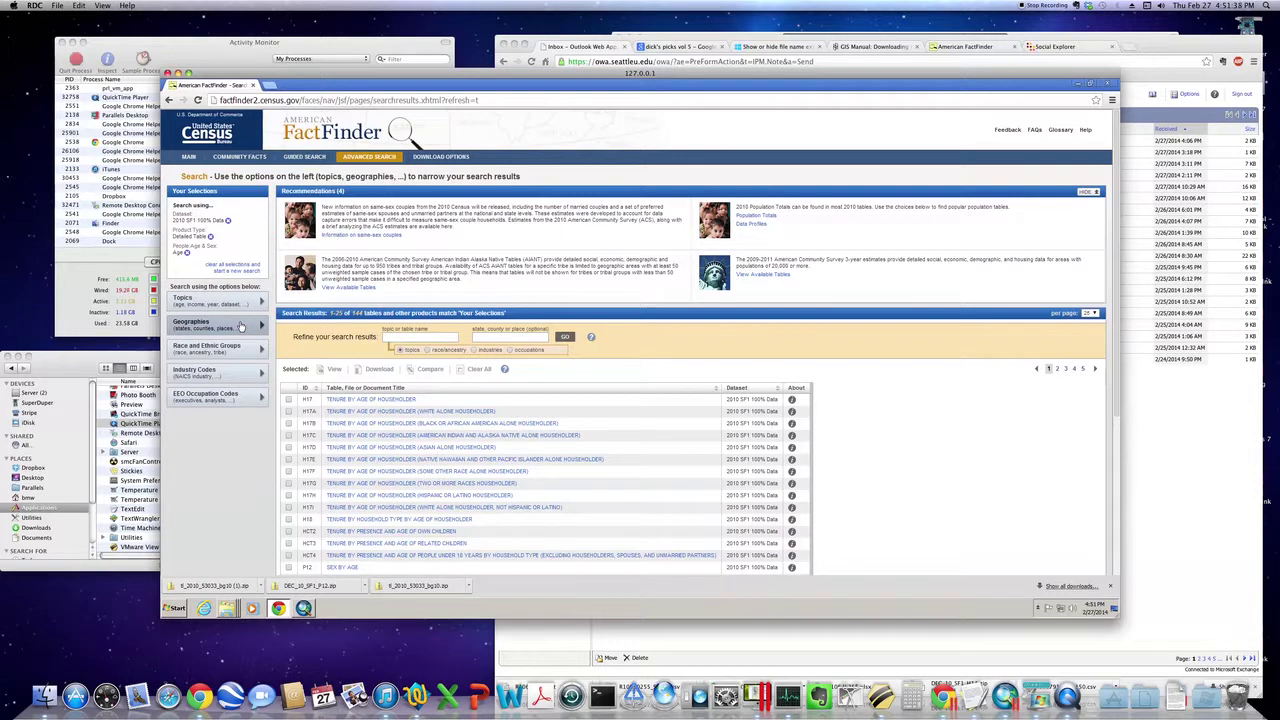
Step: Open the geography selection, switch it to all geographic types and look through the available types
click(240, 326)
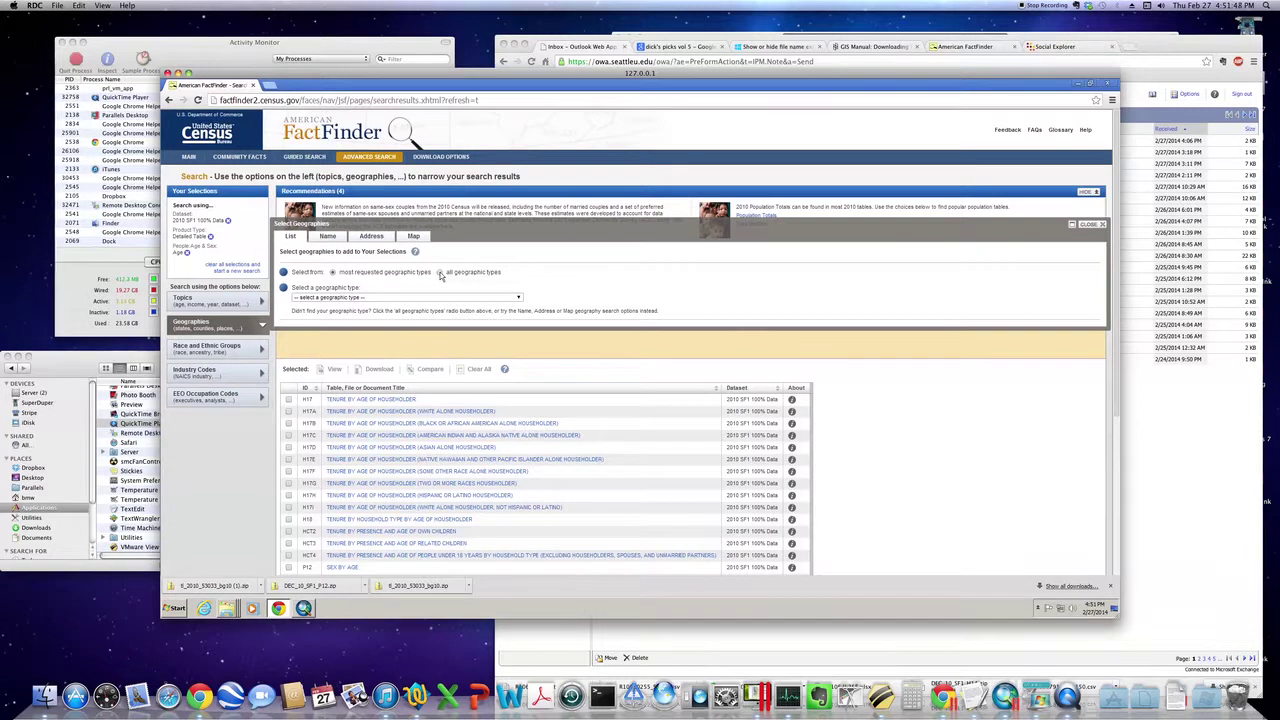
click(440, 273)
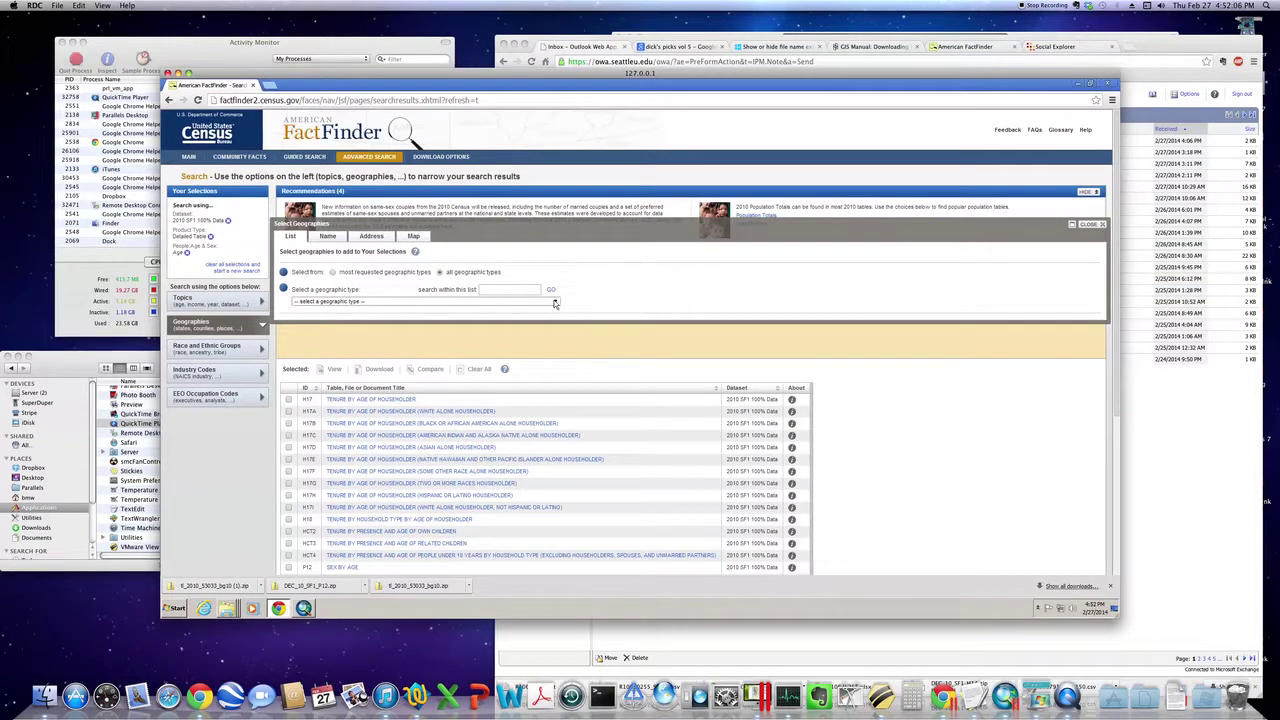
click(555, 303)
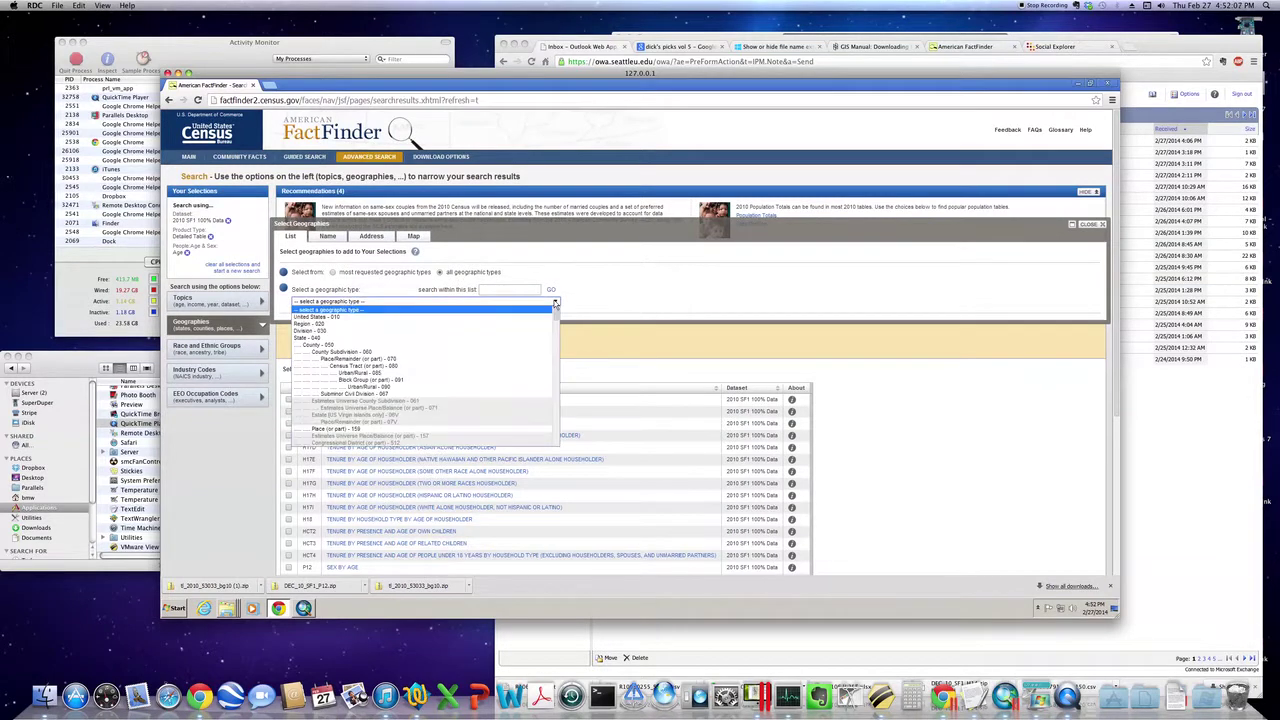
click(555, 303)
click(555, 303)
scroll(514, 360, down, 5)
scroll(514, 360, down, 5)
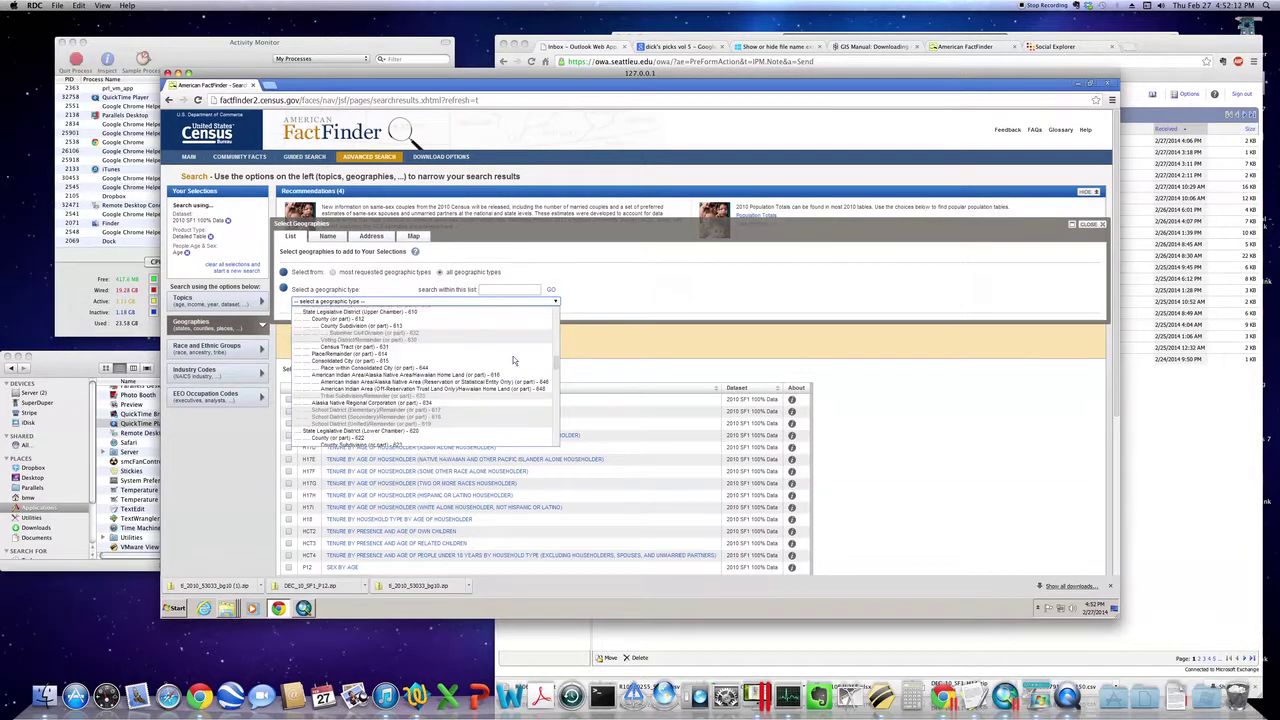
scroll(500, 362, up, 8)
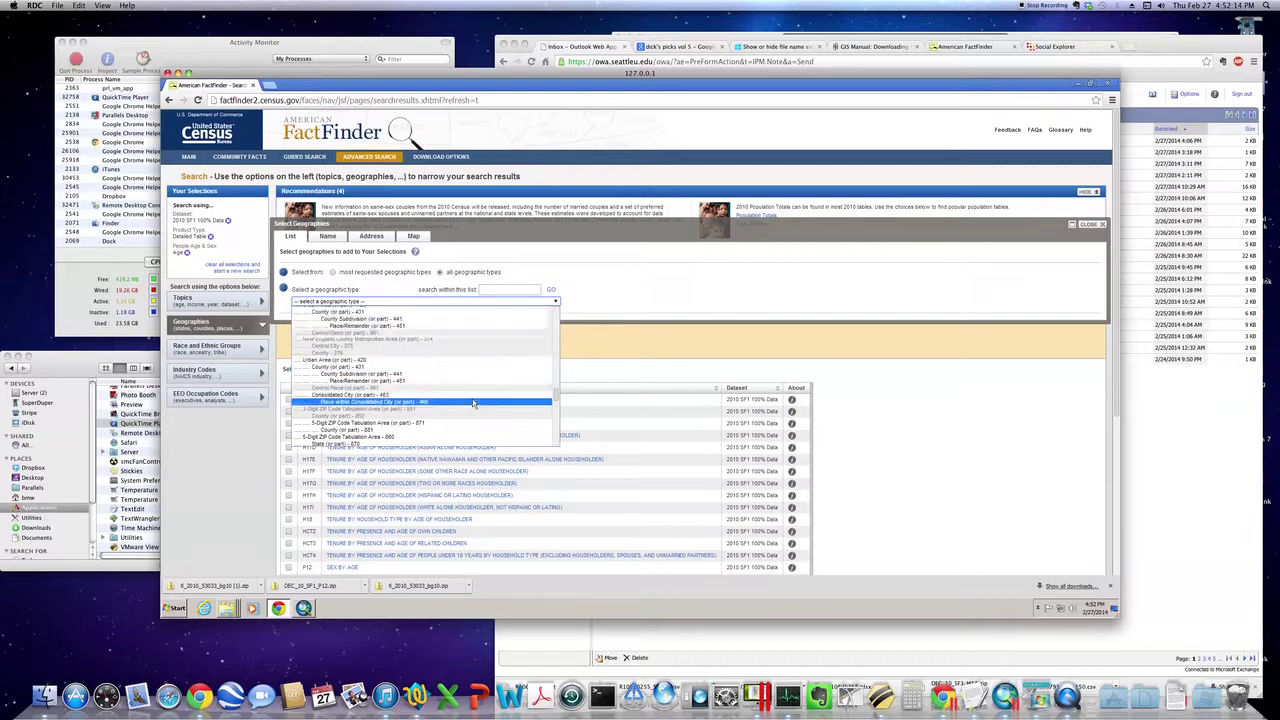
scroll(460, 369, down, 4)
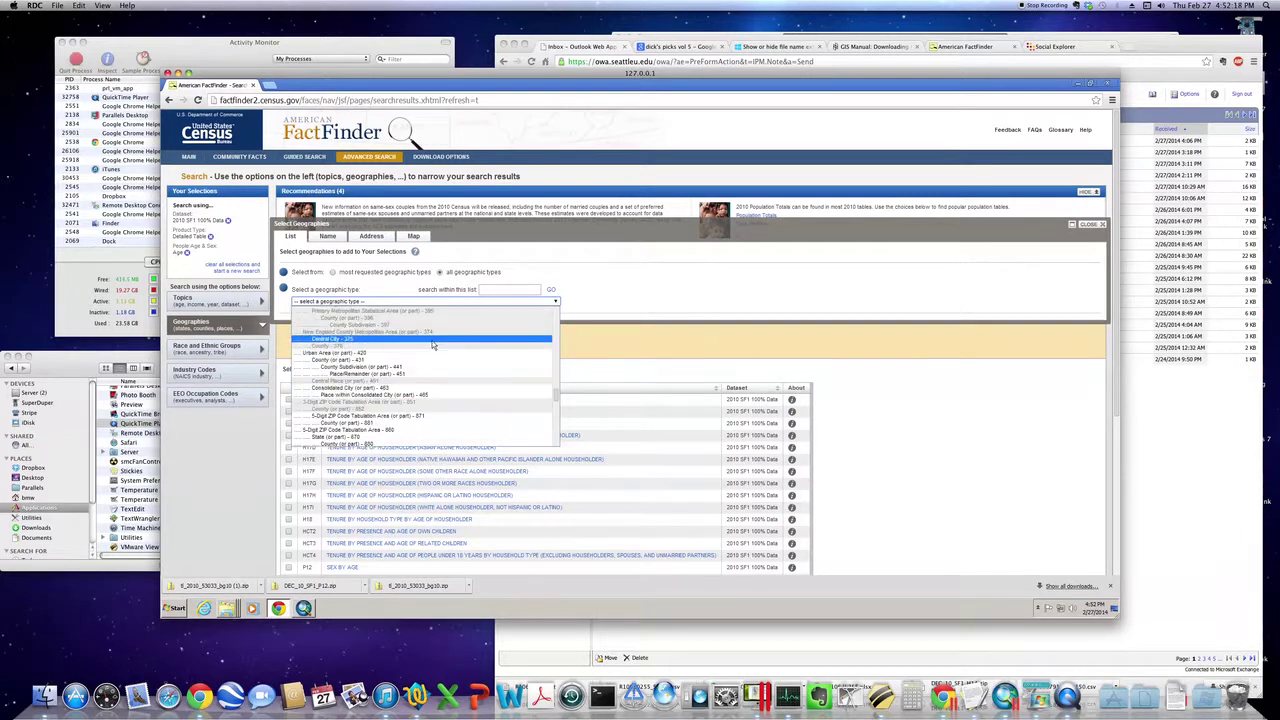
scroll(436, 347, down, 3)
scroll(435, 344, up, 10)
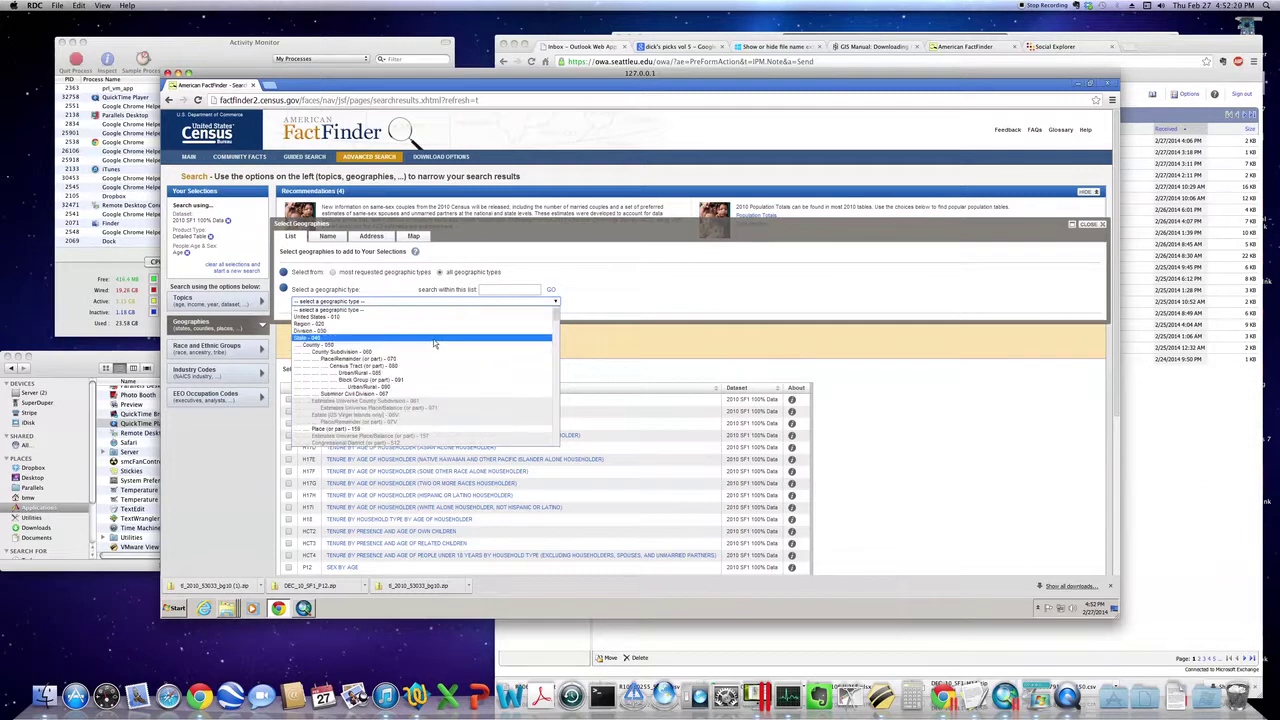
Step: Search the geographic types for 150 and choose Block Group - 150 as the geographic type
click(506, 290)
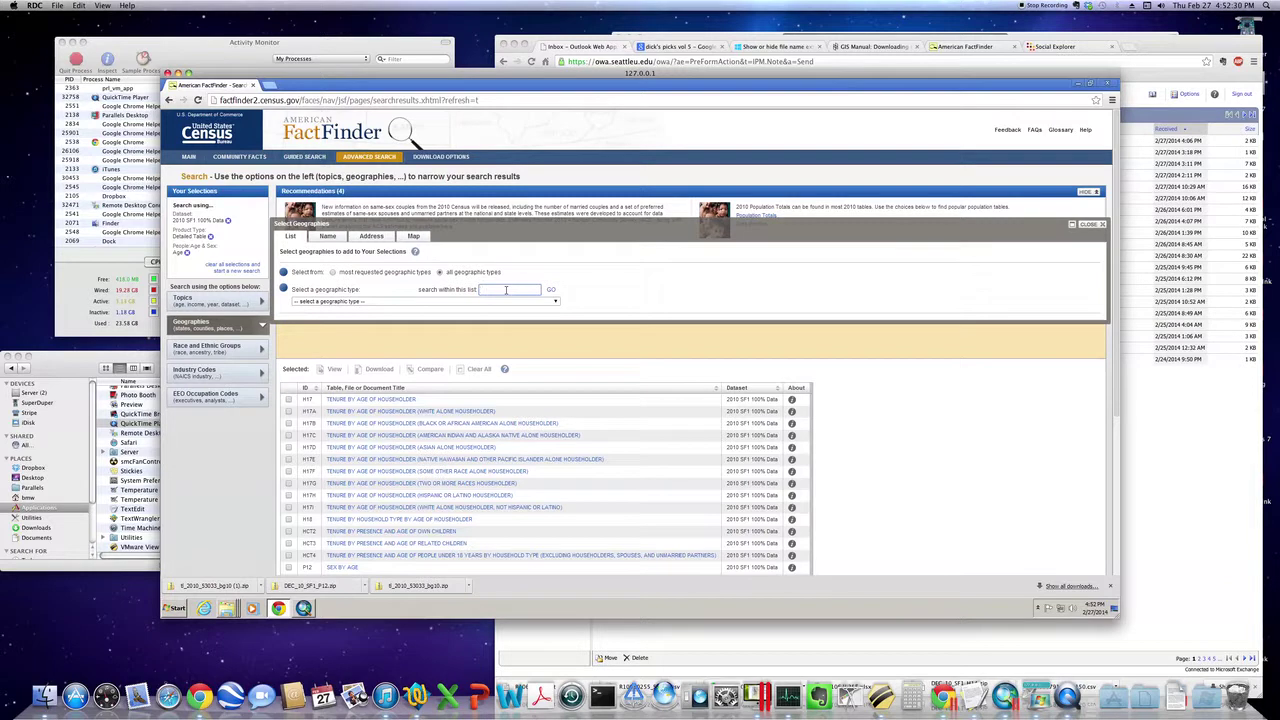
text(155)
click(550, 290)
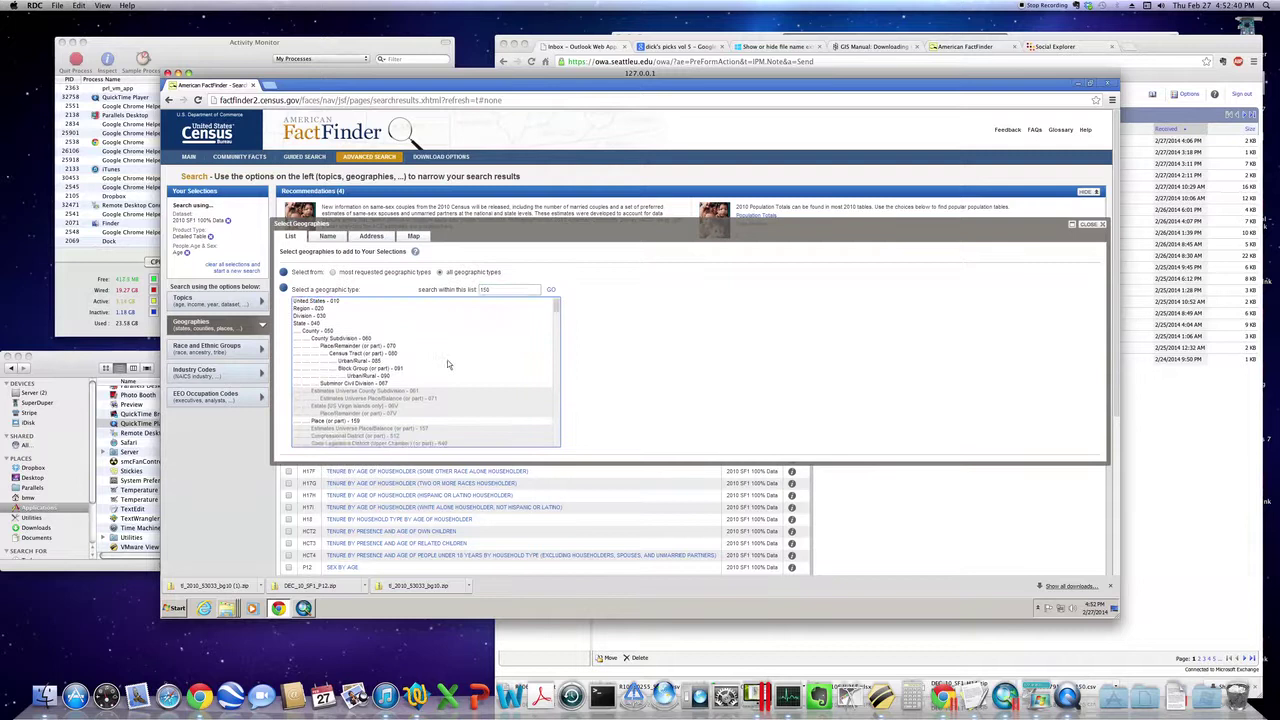
scroll(448, 365, down, 5)
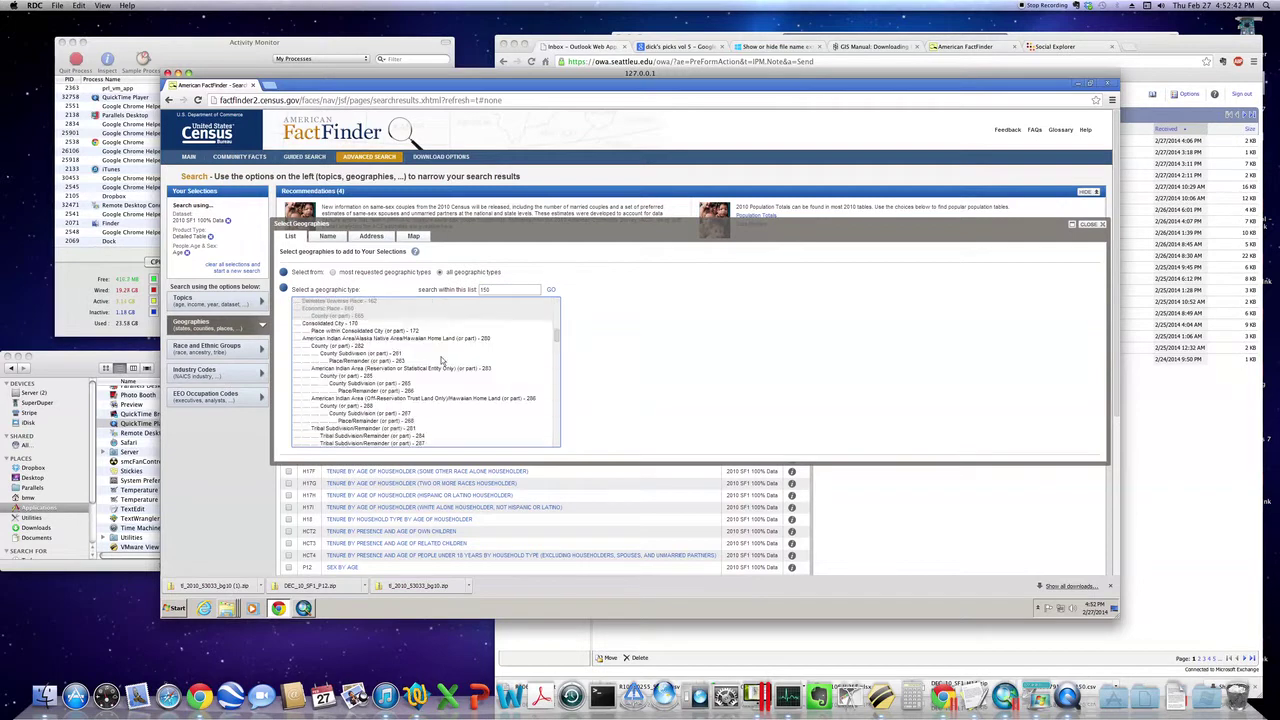
scroll(442, 361, up, 5)
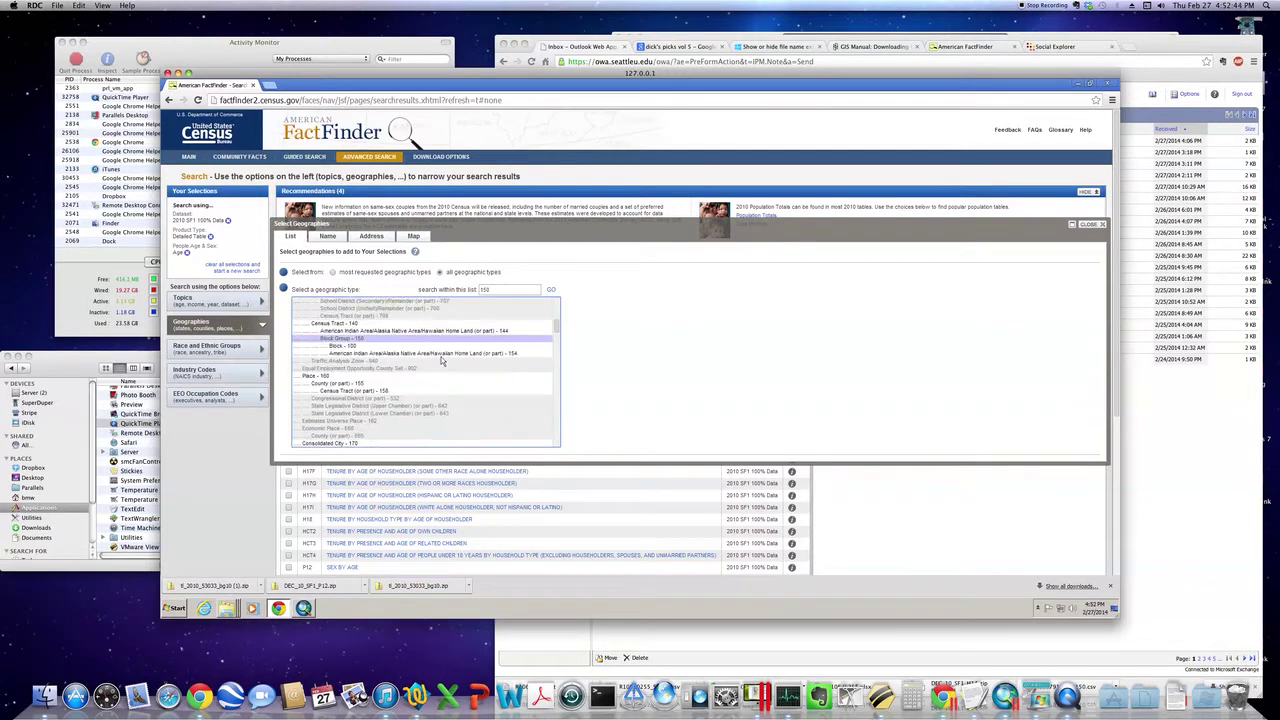
scroll(442, 361, up, 3)
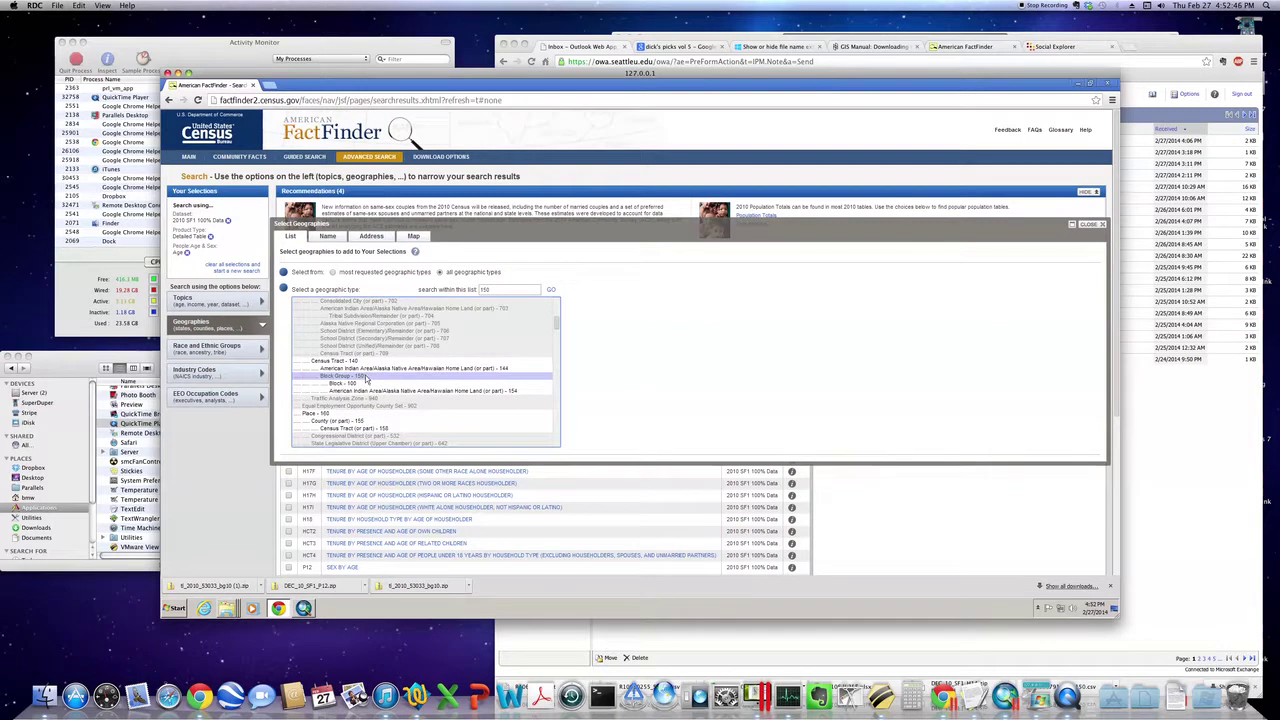
click(366, 376)
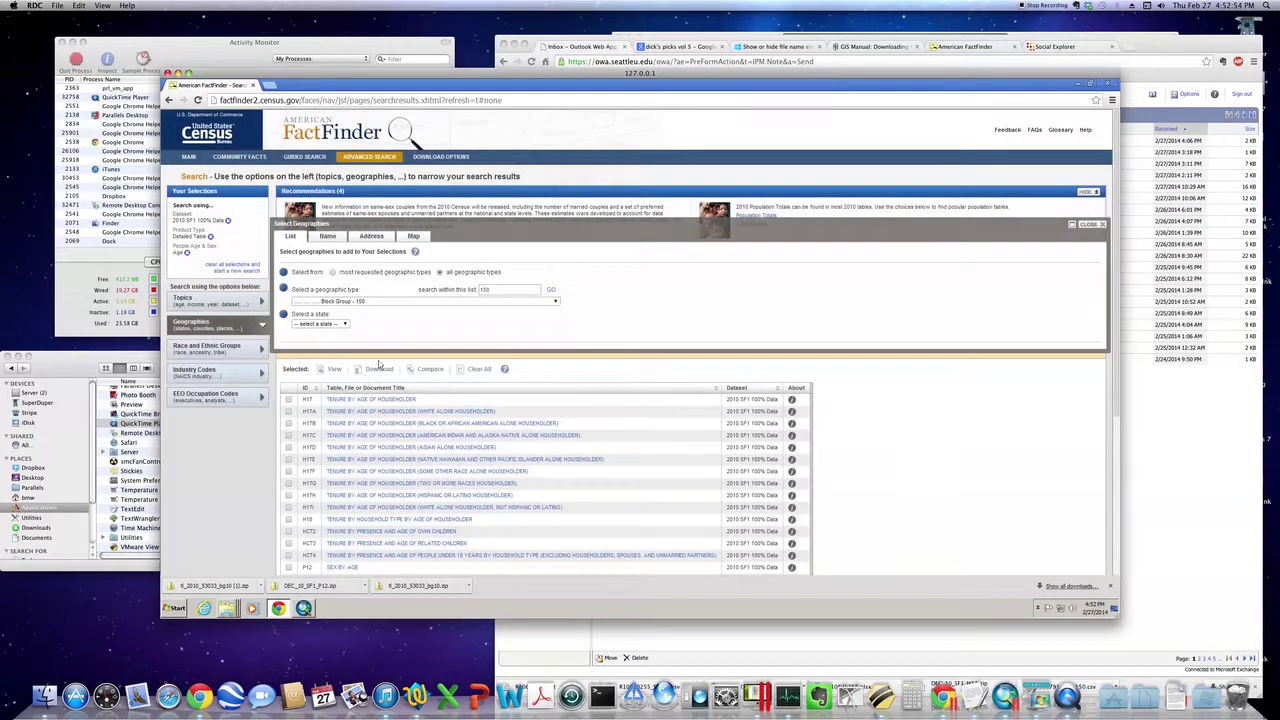
Step: Set the state to Washington and the county to King for the block groups
click(345, 325)
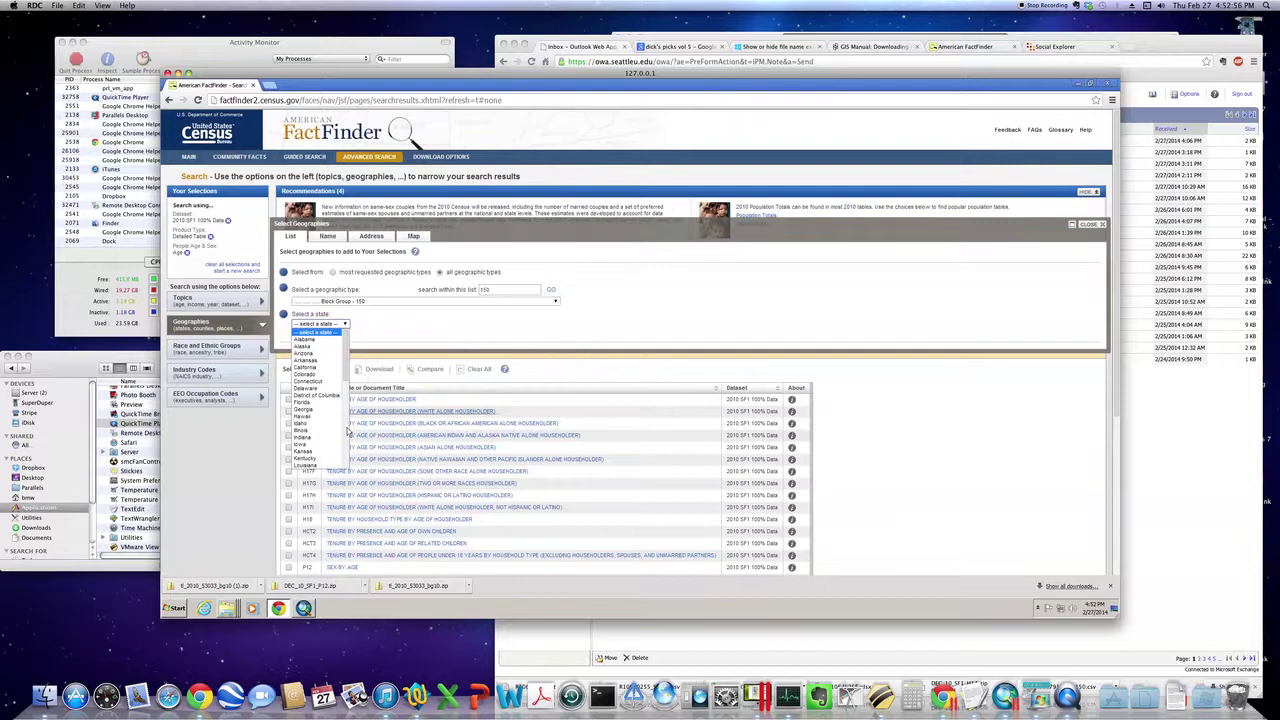
drag(348, 356, 340, 447)
scroll(340, 447, down, 3)
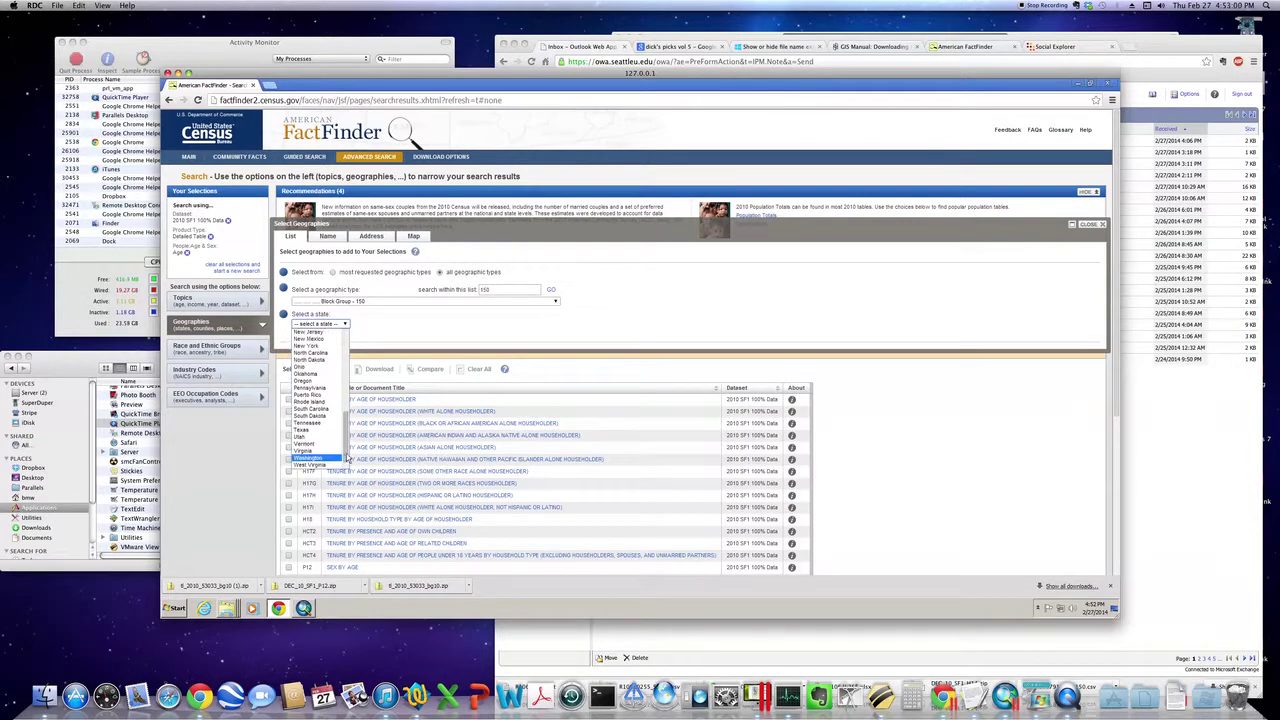
click(342, 460)
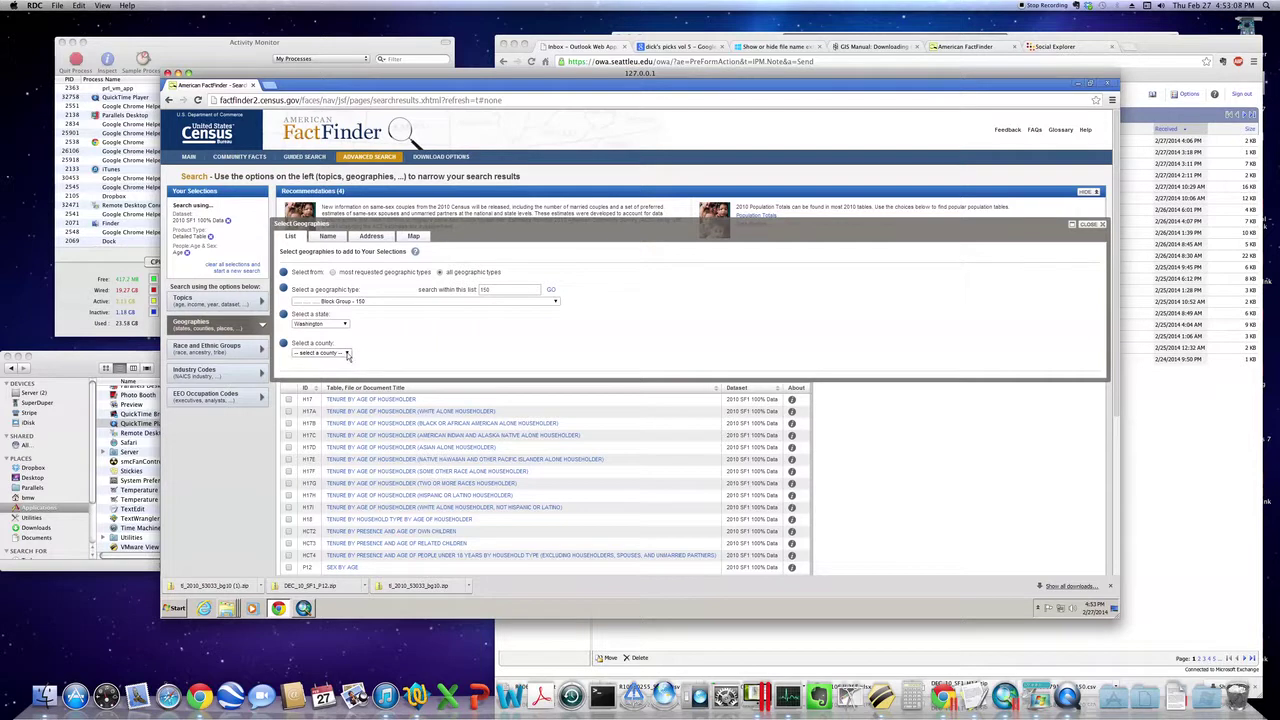
click(347, 355)
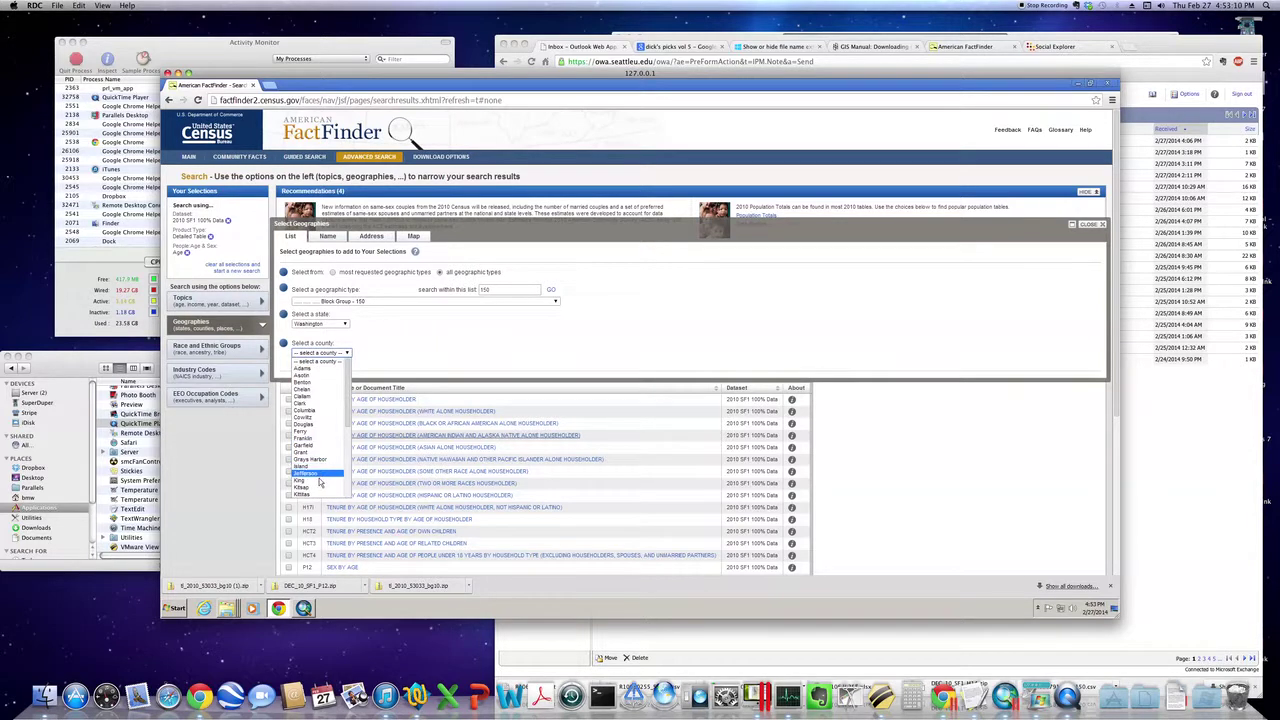
click(319, 481)
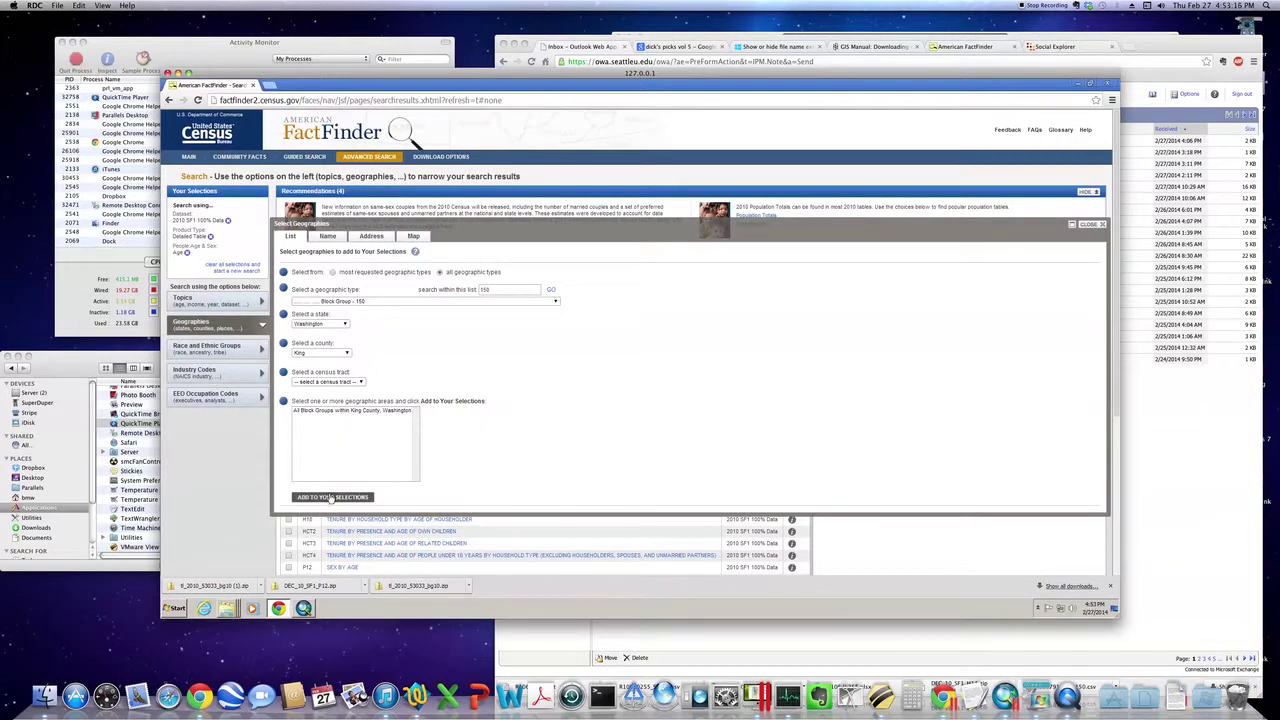
Step: Add All Block Groups within King County, Washington to the search selections and close the geography selection
click(339, 411)
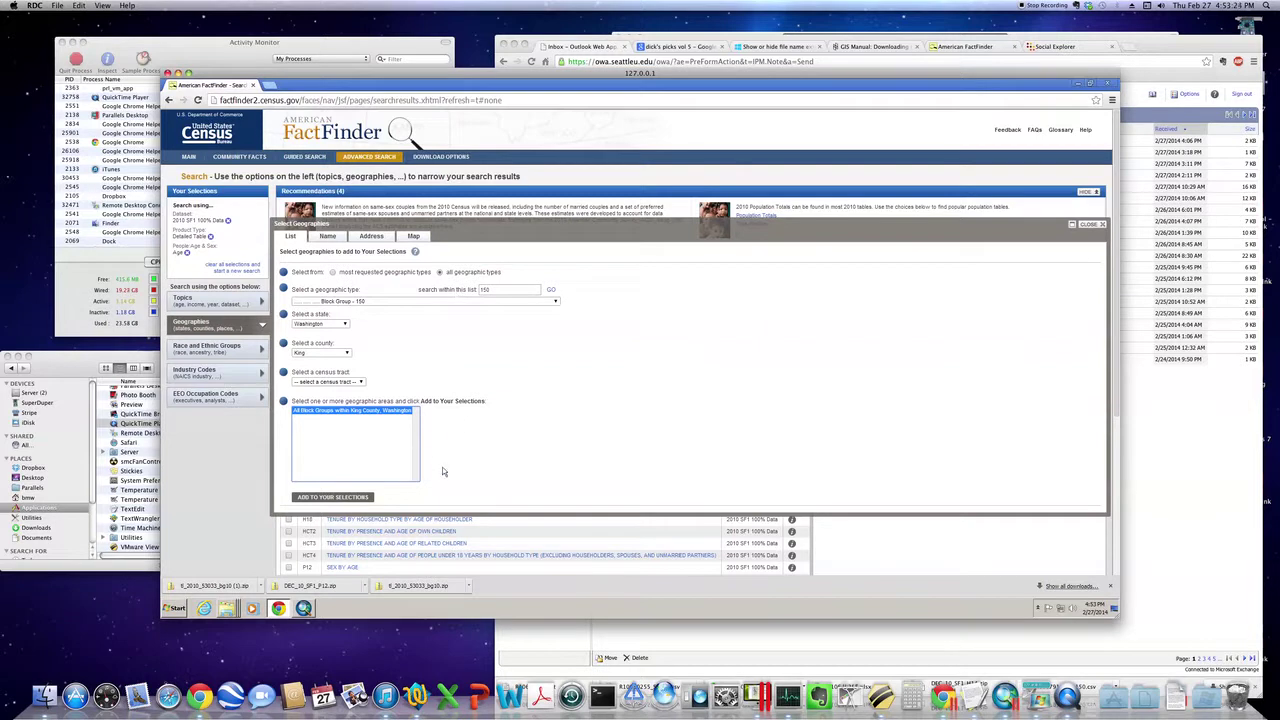
click(333, 497)
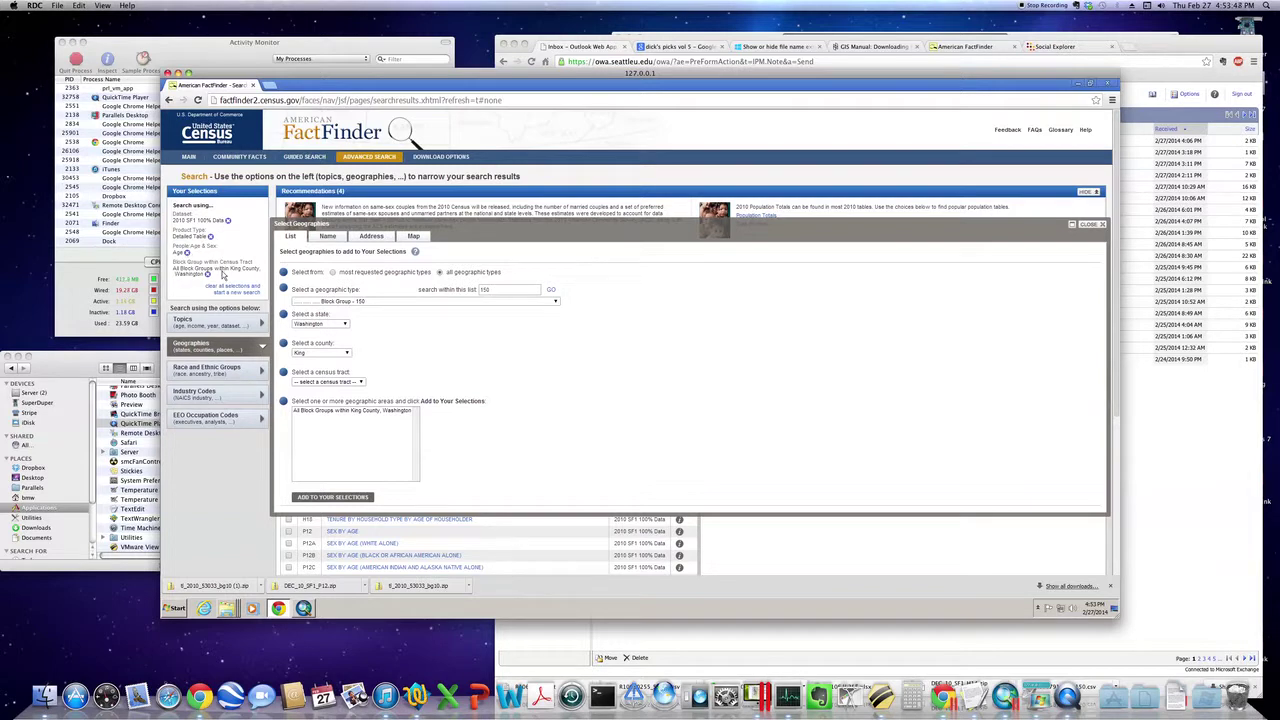
click(1088, 228)
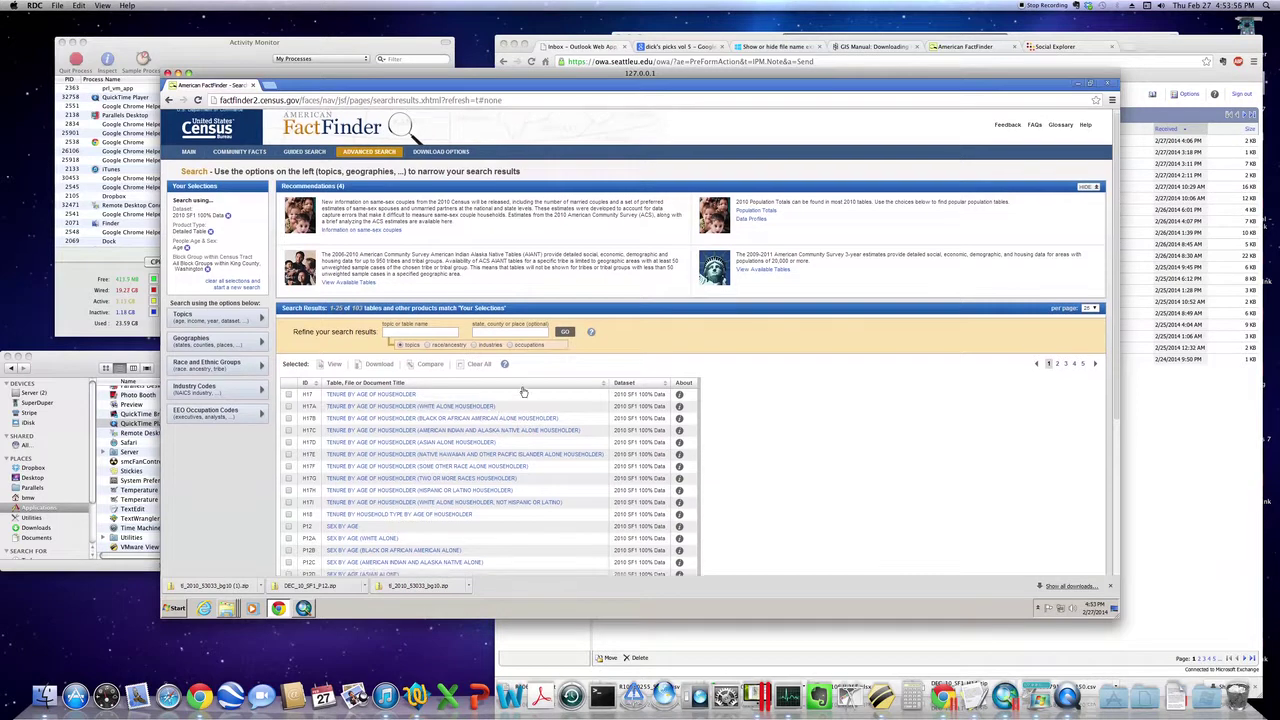
Step: Look through the first page of search results for age tables covering the King County block groups
scroll(522, 391, down, 1)
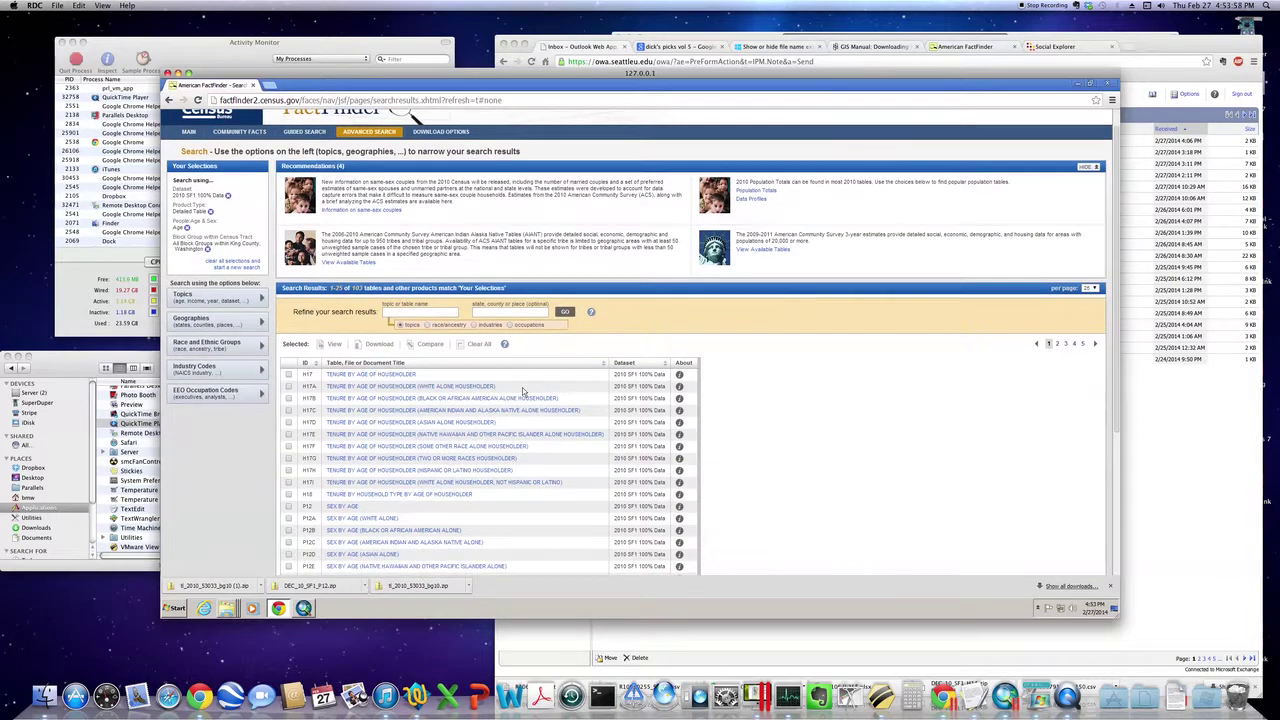
scroll(522, 387, down, 1)
scroll(522, 390, down, 5)
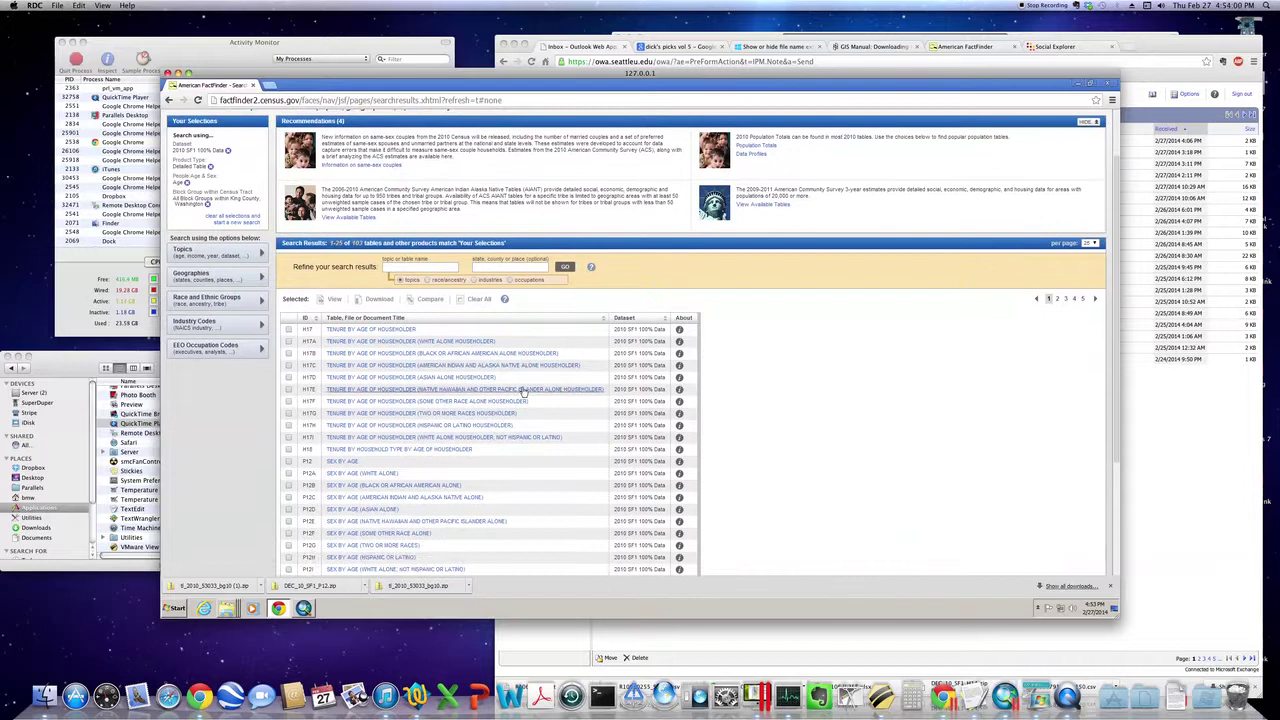
scroll(522, 387, down, 5)
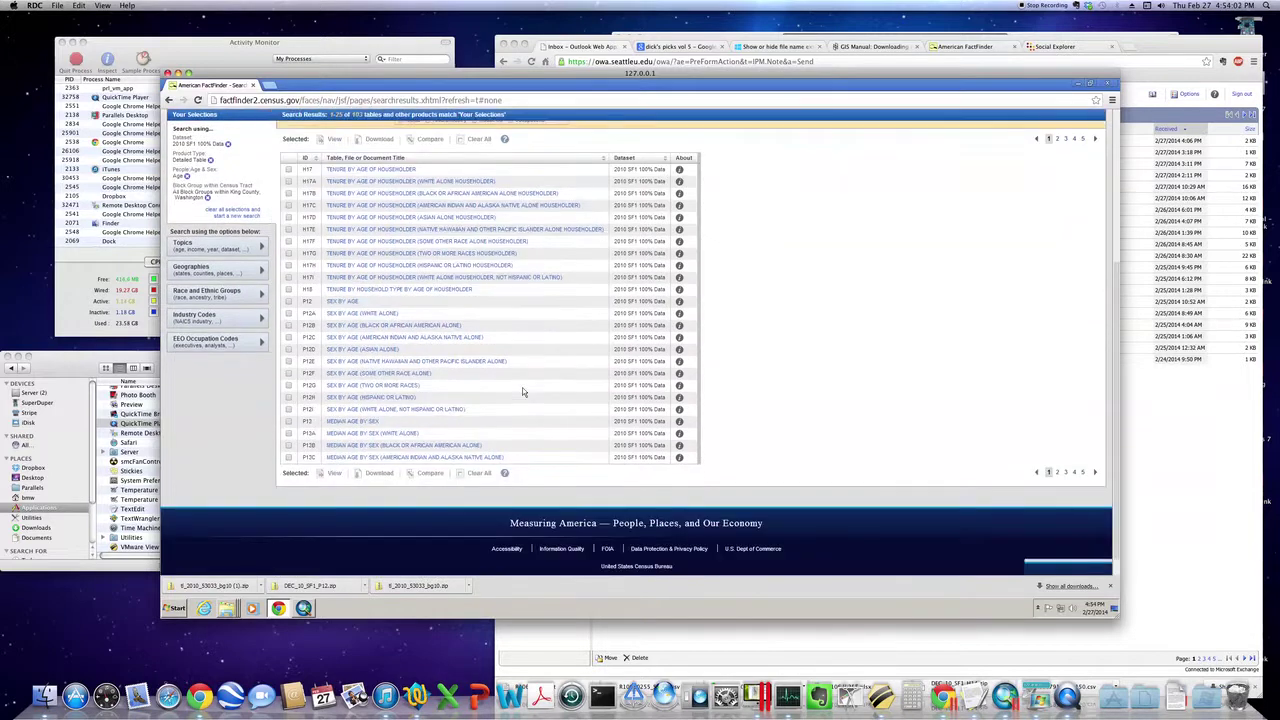
scroll(522, 387, up, 10)
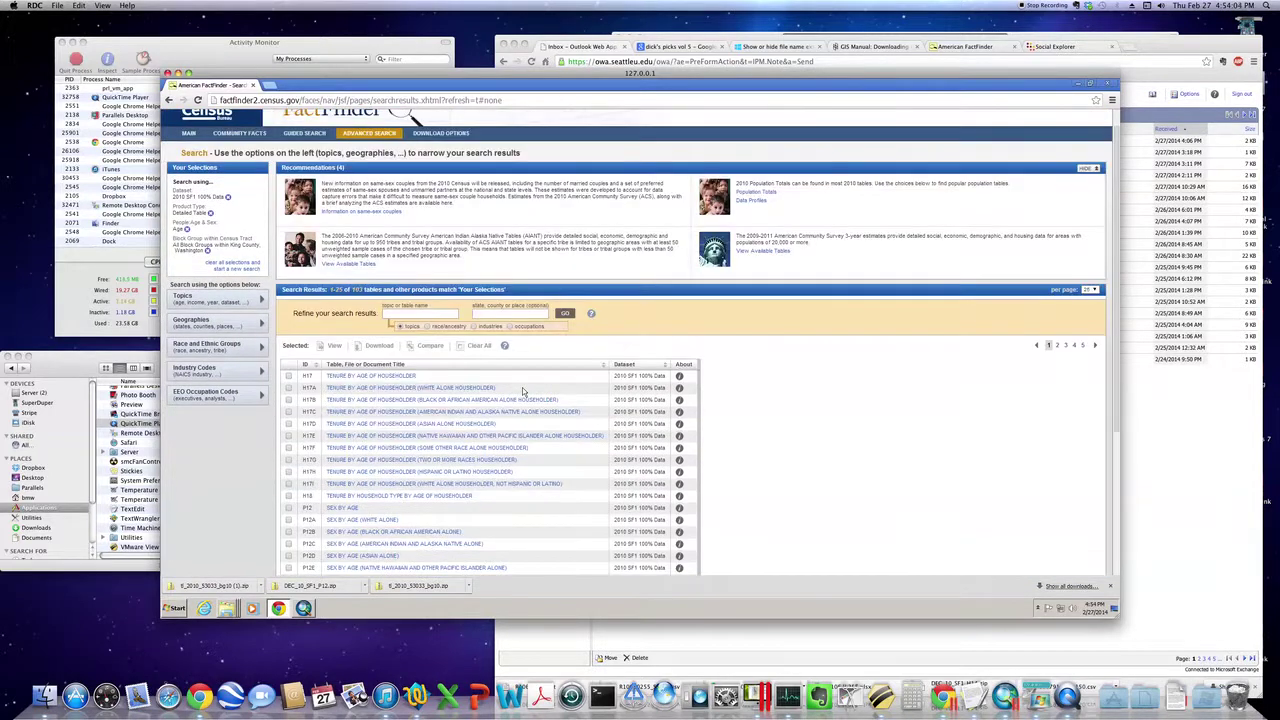
scroll(522, 387, up, 1)
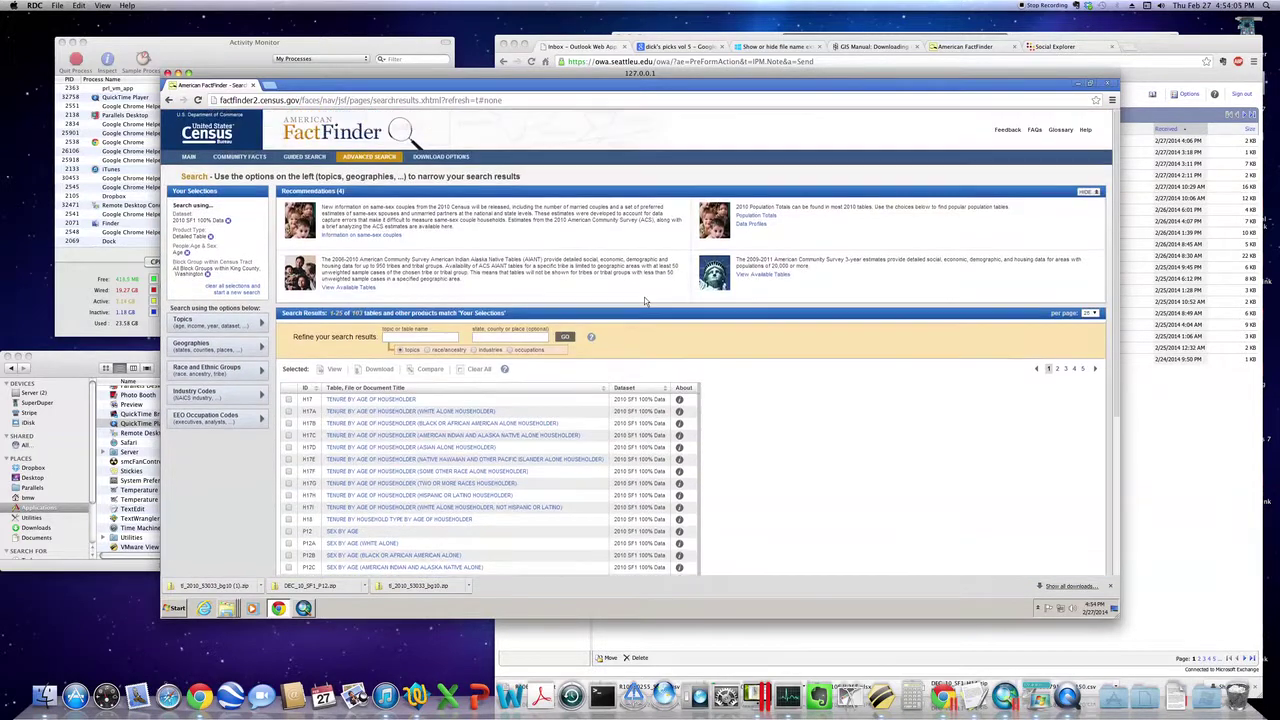
Step: Open the information about table P12, Sex by Age, examine its example layout of age categories and close it
click(679, 533)
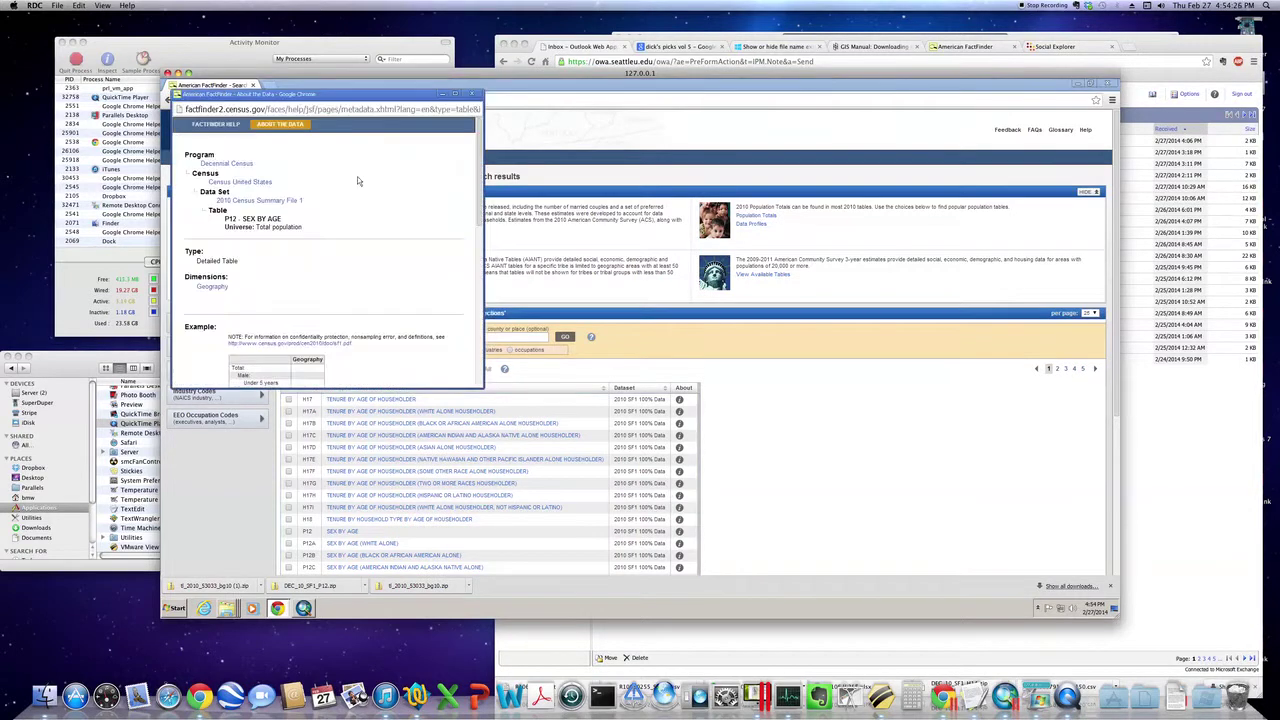
scroll(354, 215, down, 8)
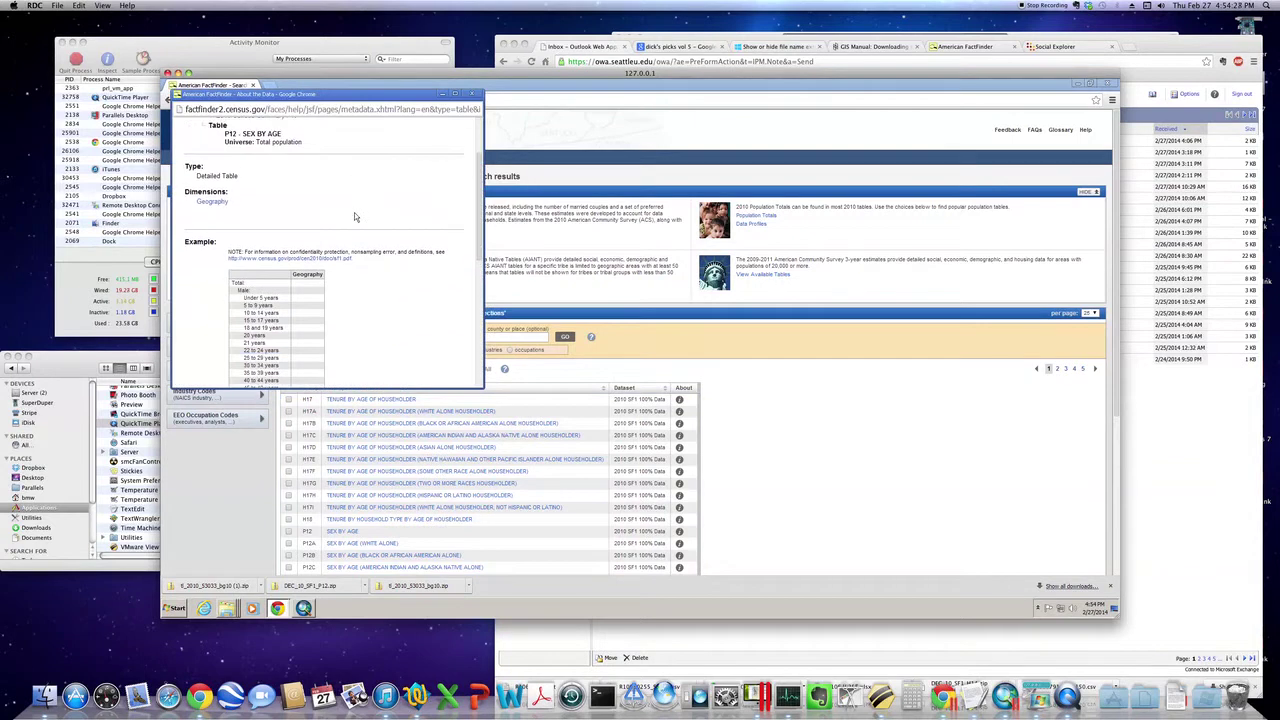
scroll(354, 215, down, 5)
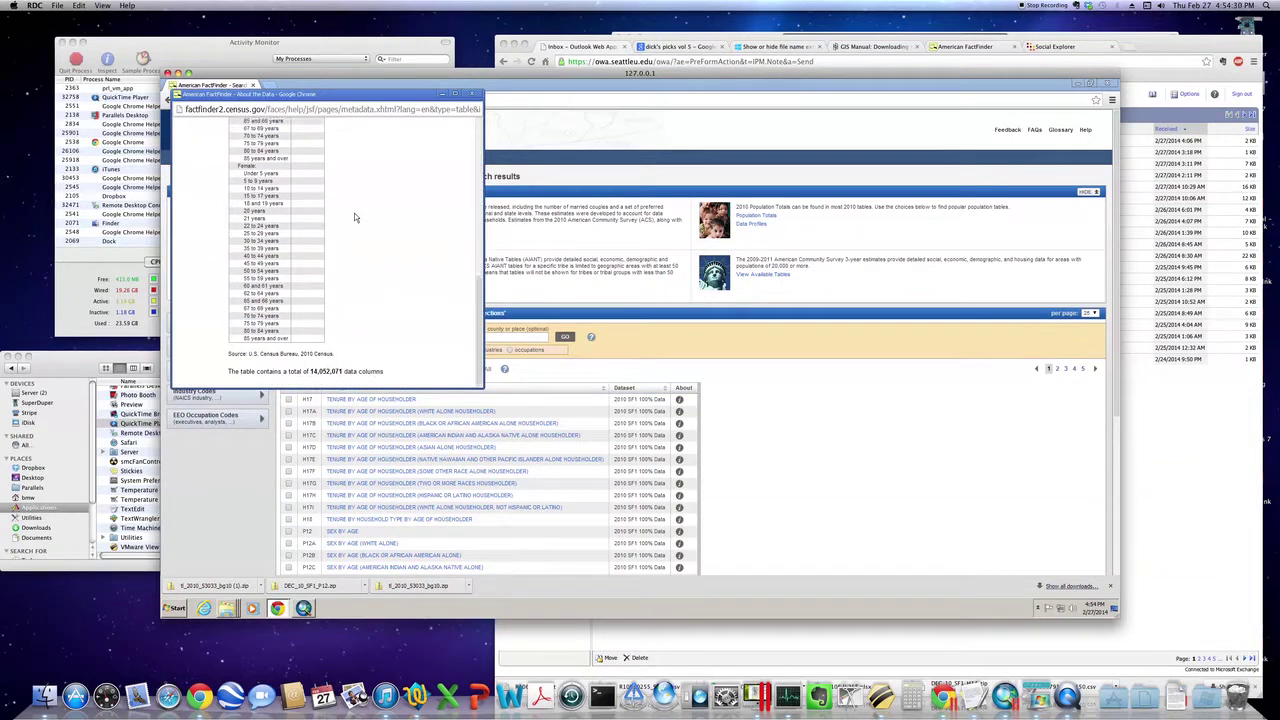
scroll(354, 216, up, 10)
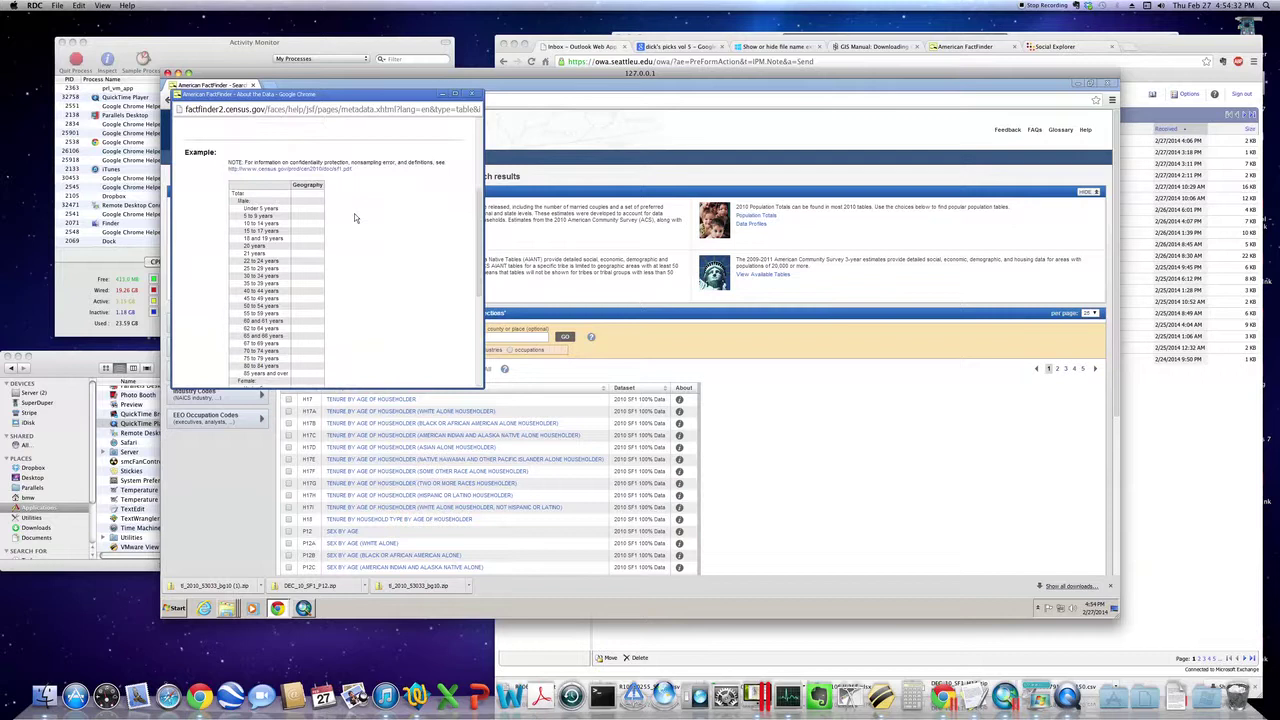
scroll(354, 216, down, 5)
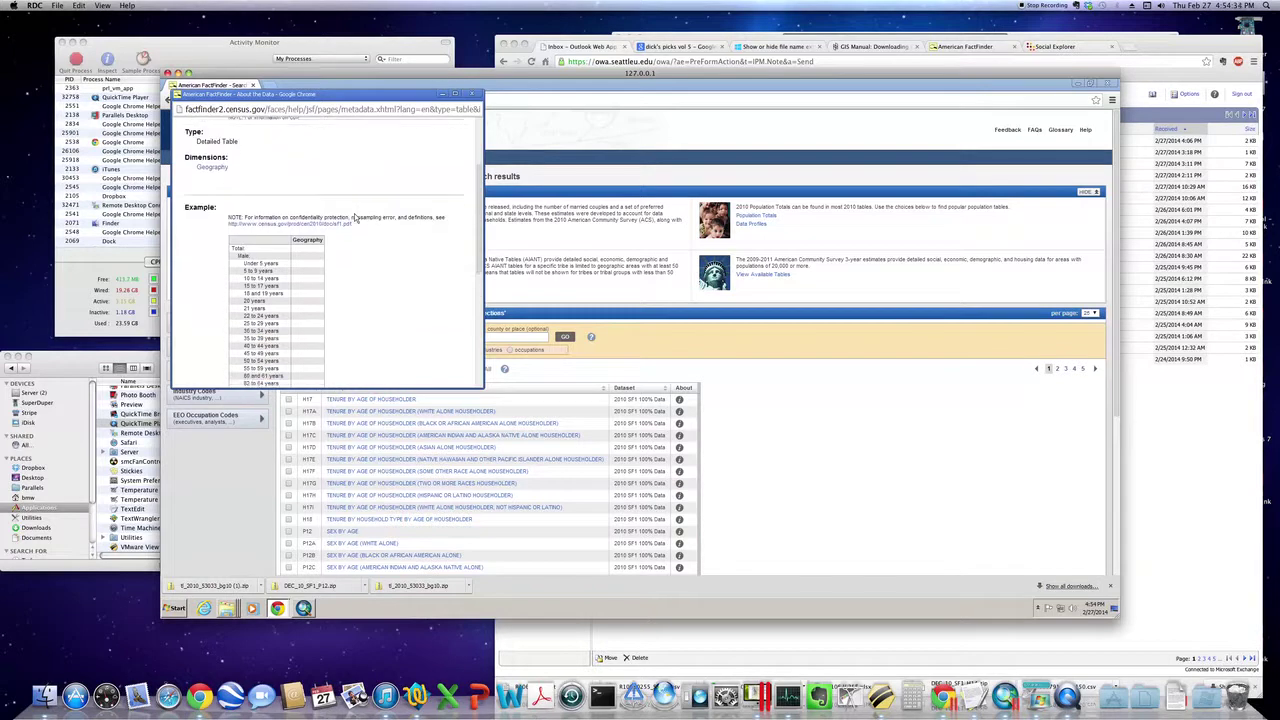
scroll(354, 216, down, 2)
scroll(354, 216, up, 10)
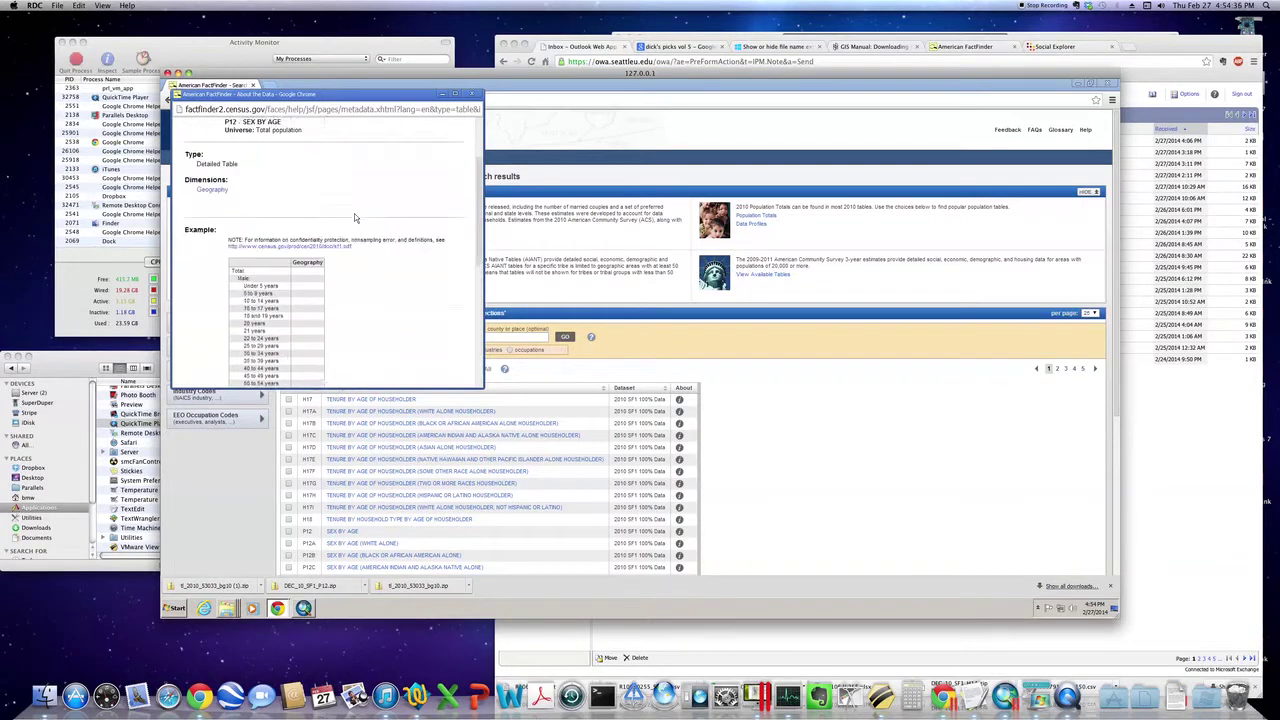
scroll(354, 213, up, 1)
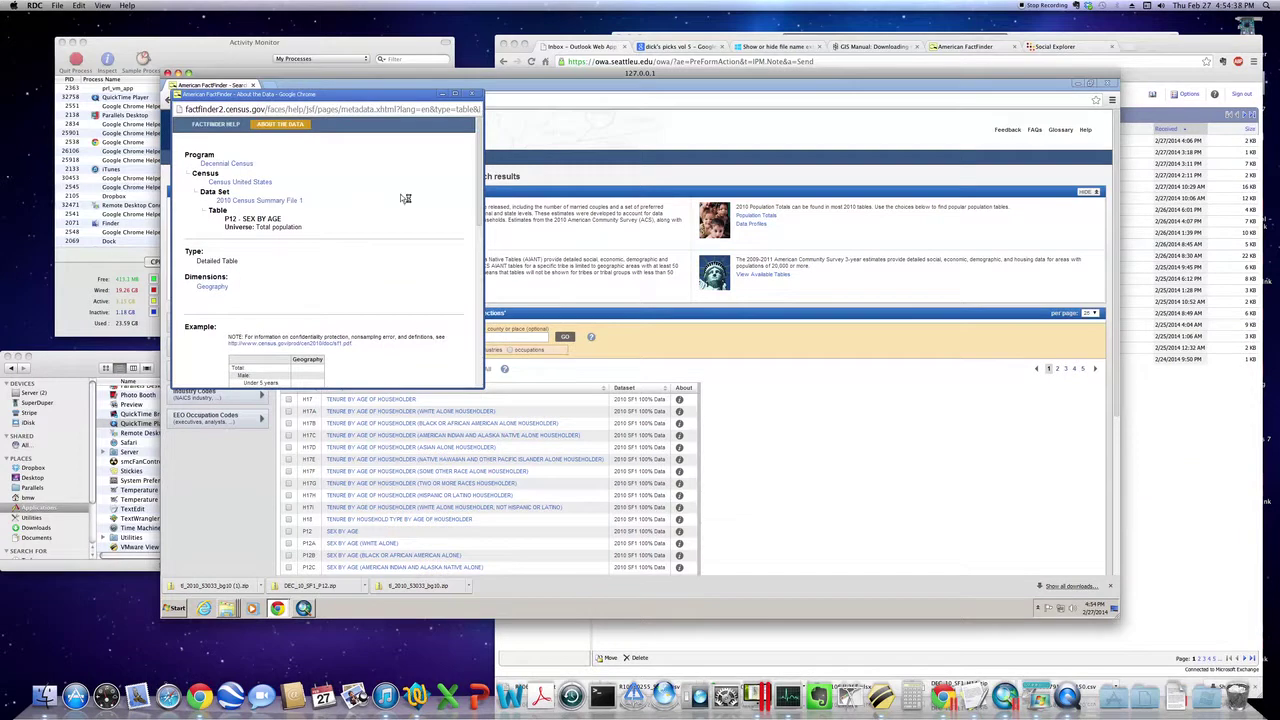
click(470, 94)
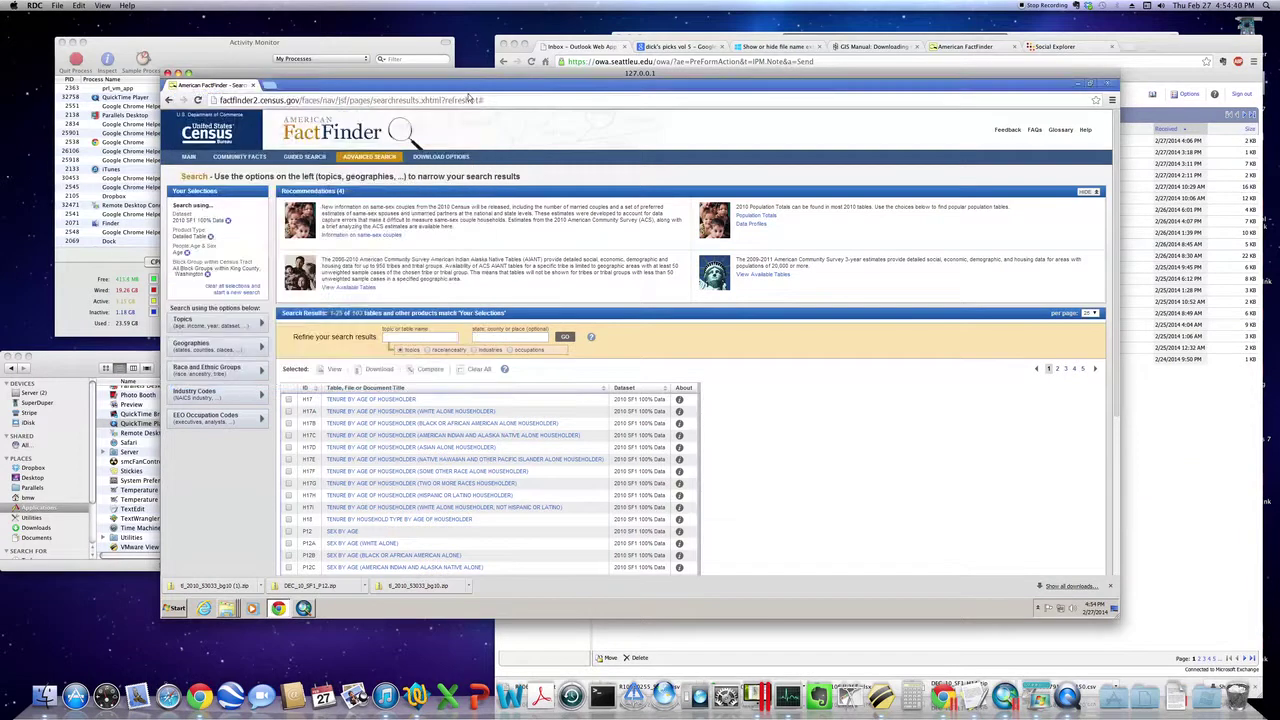
Step: Select table P12, Sex by Age, open it for viewing and examine its male and female age rows by block group
click(288, 531)
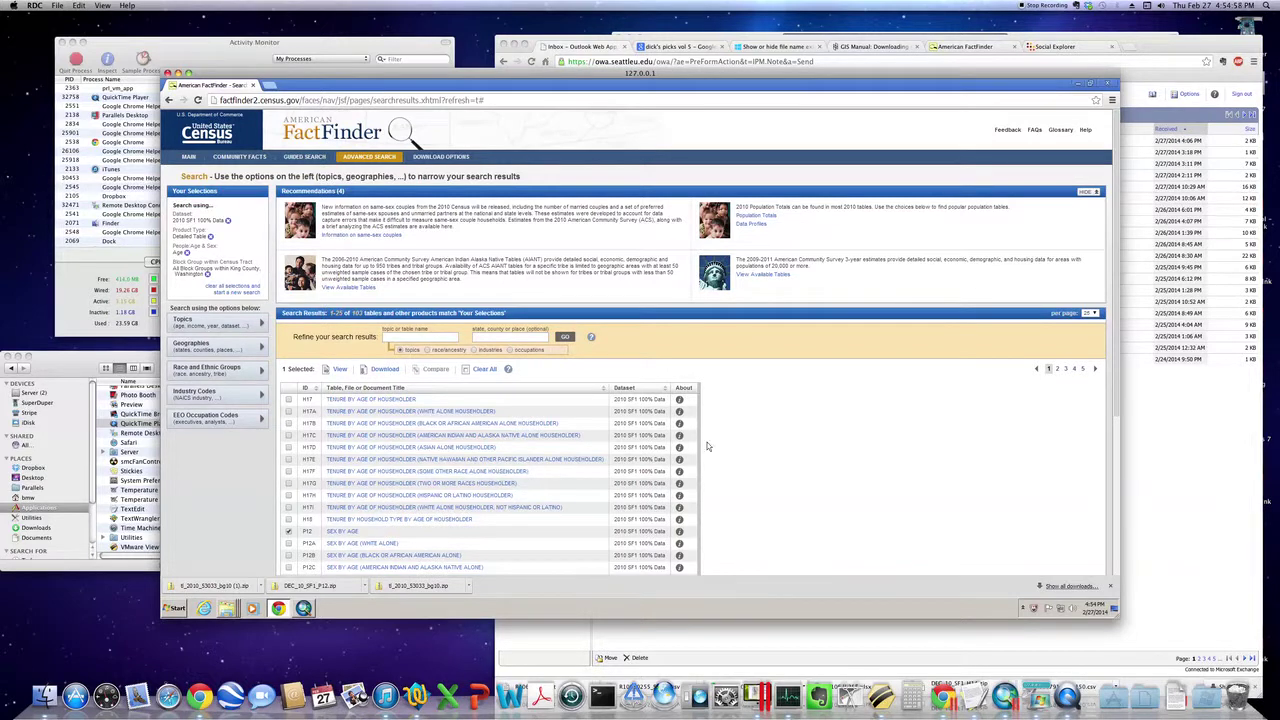
scroll(764, 446, down, 3)
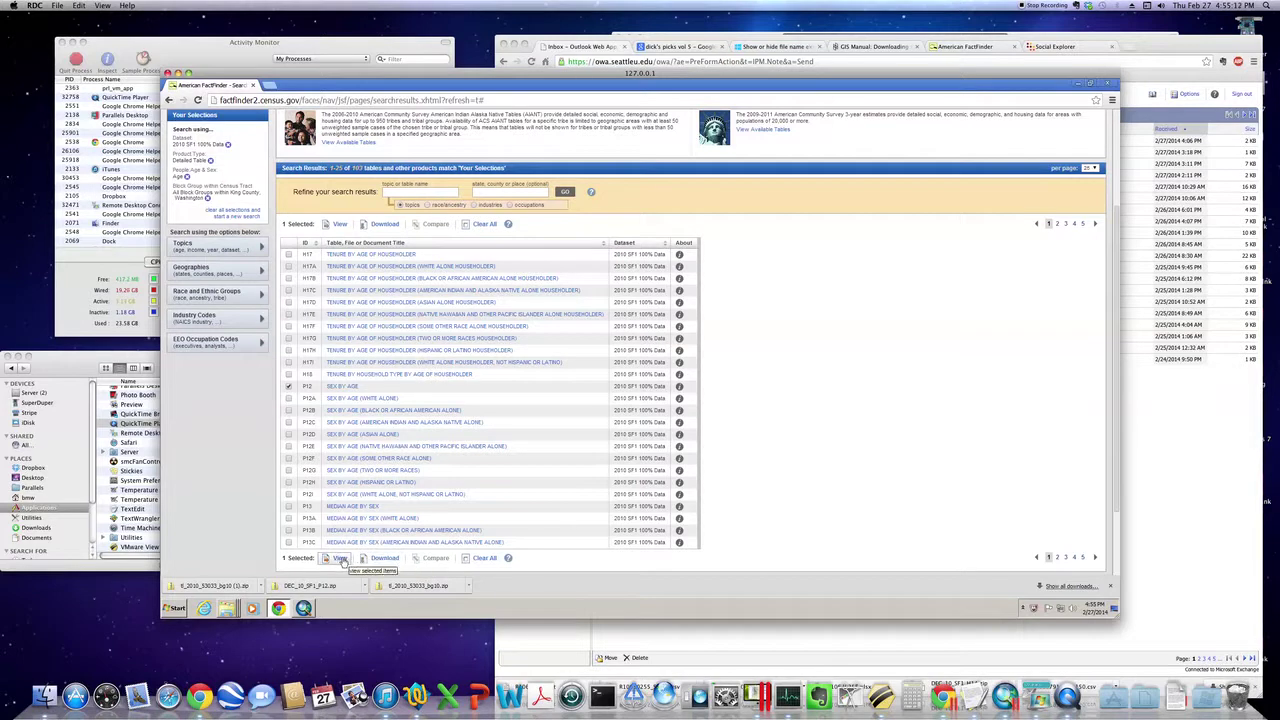
click(342, 561)
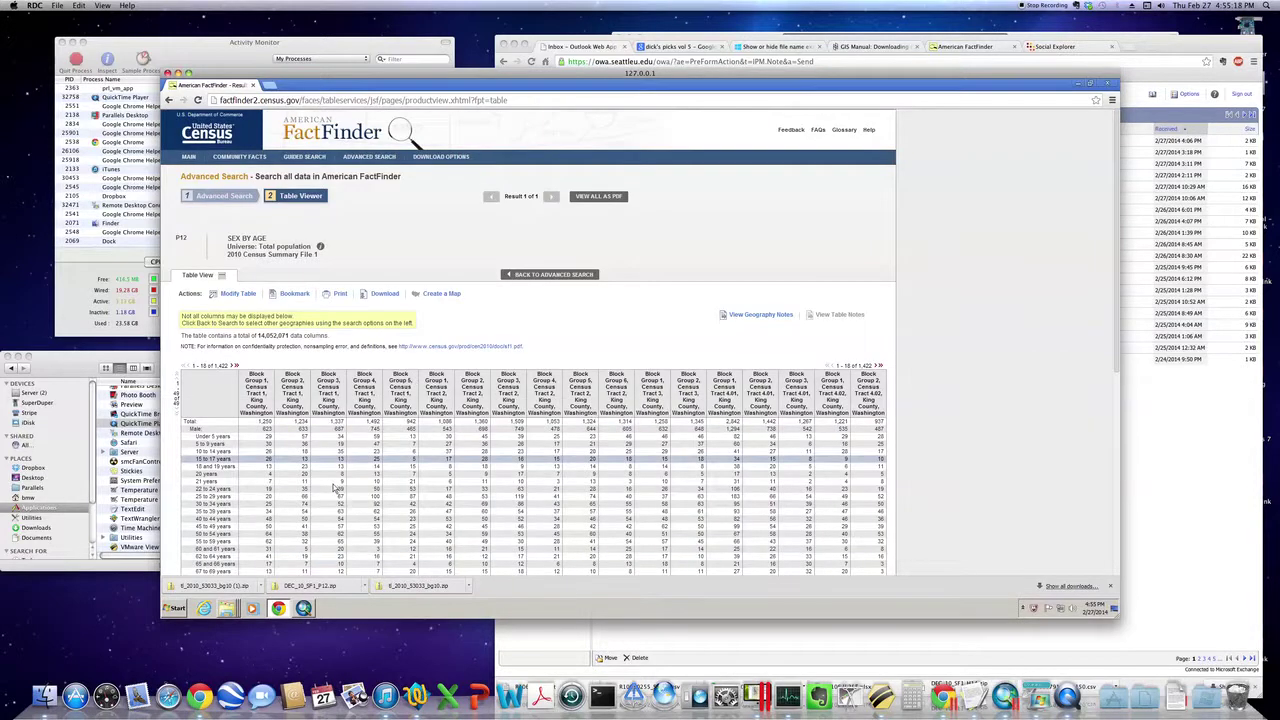
scroll(340, 470, down, 2)
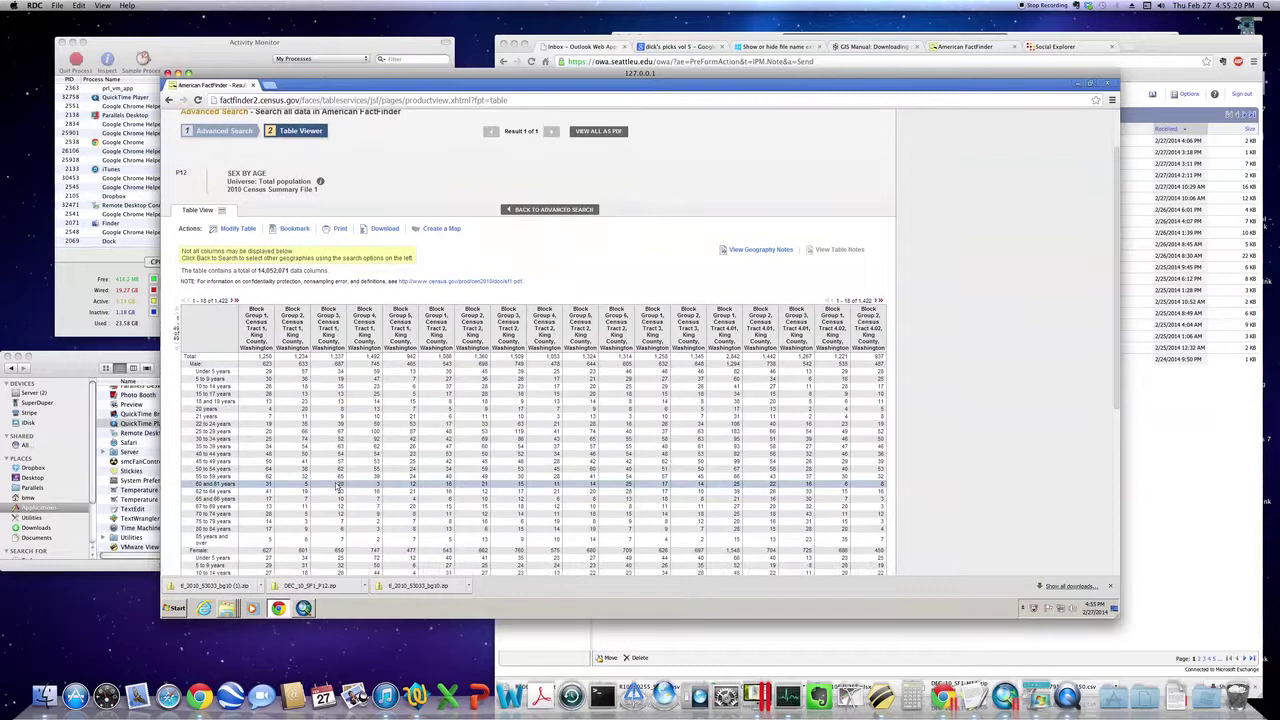
scroll(338, 487, down, 3)
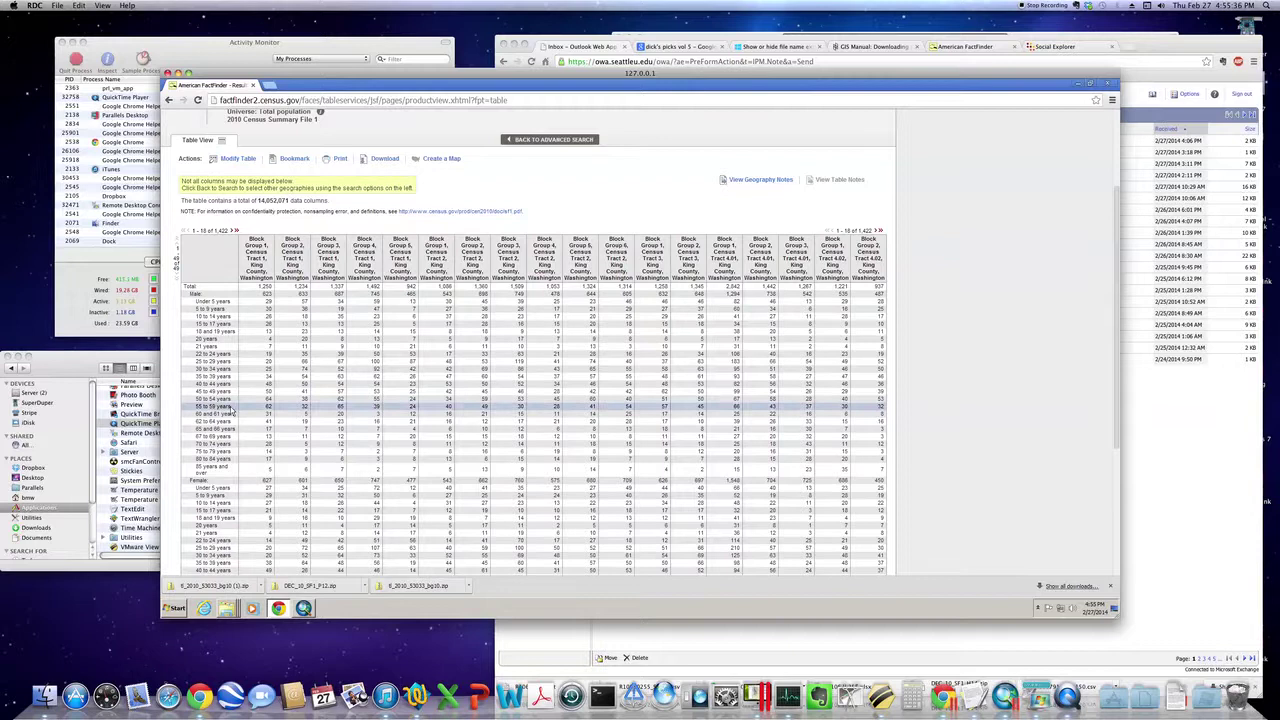
scroll(240, 463, down, 5)
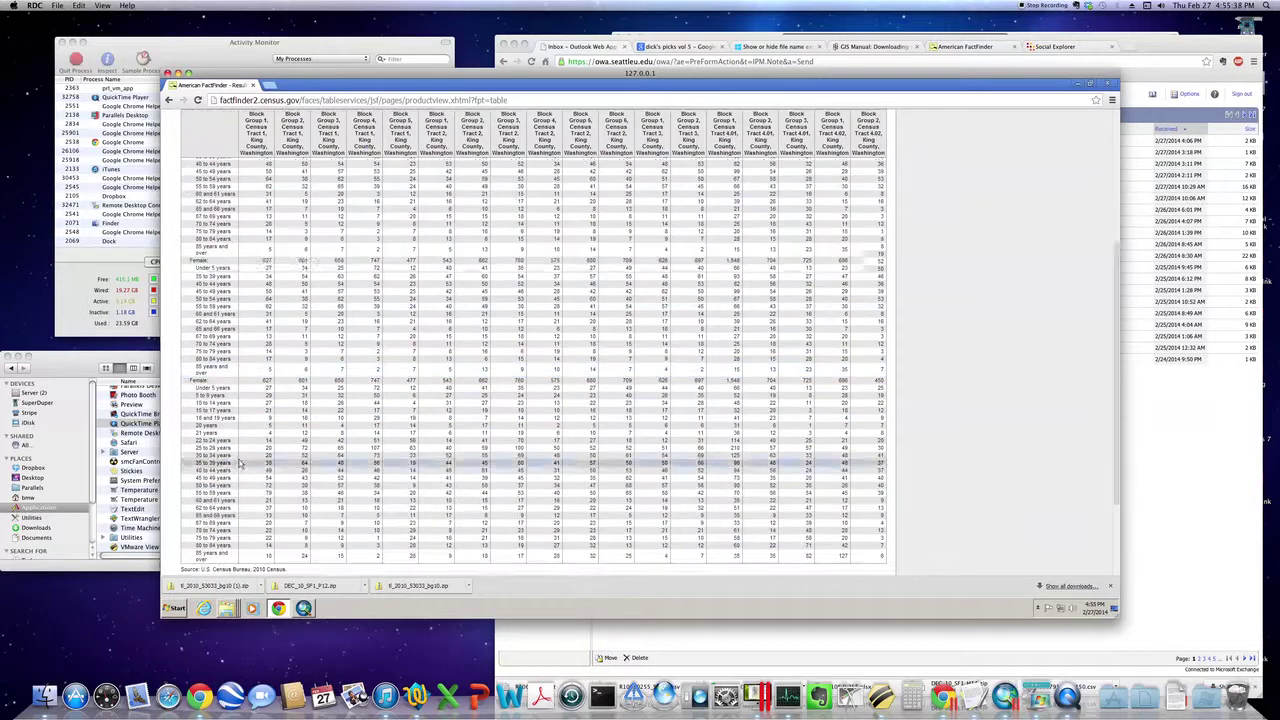
scroll(240, 463, down, 5)
scroll(239, 456, up, 15)
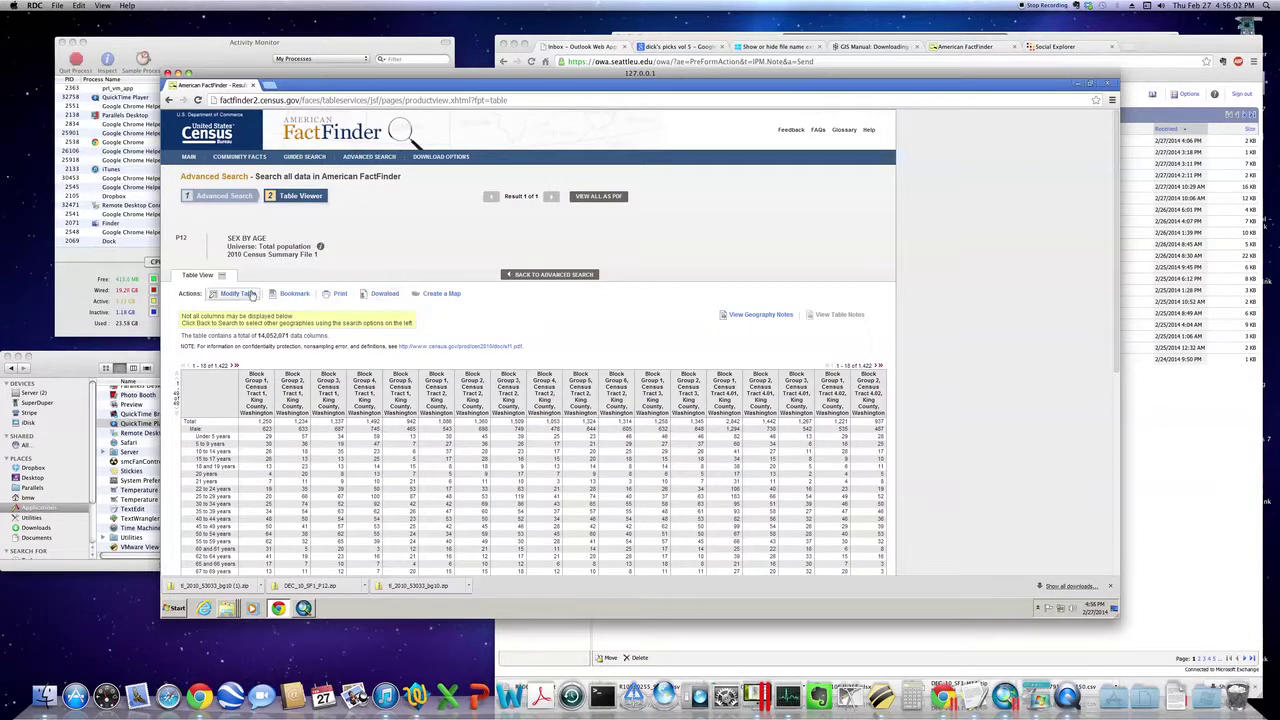
Step: Download the table as comma delimited CSV with data and annotations in a single file, turning off descriptive data element names
click(380, 294)
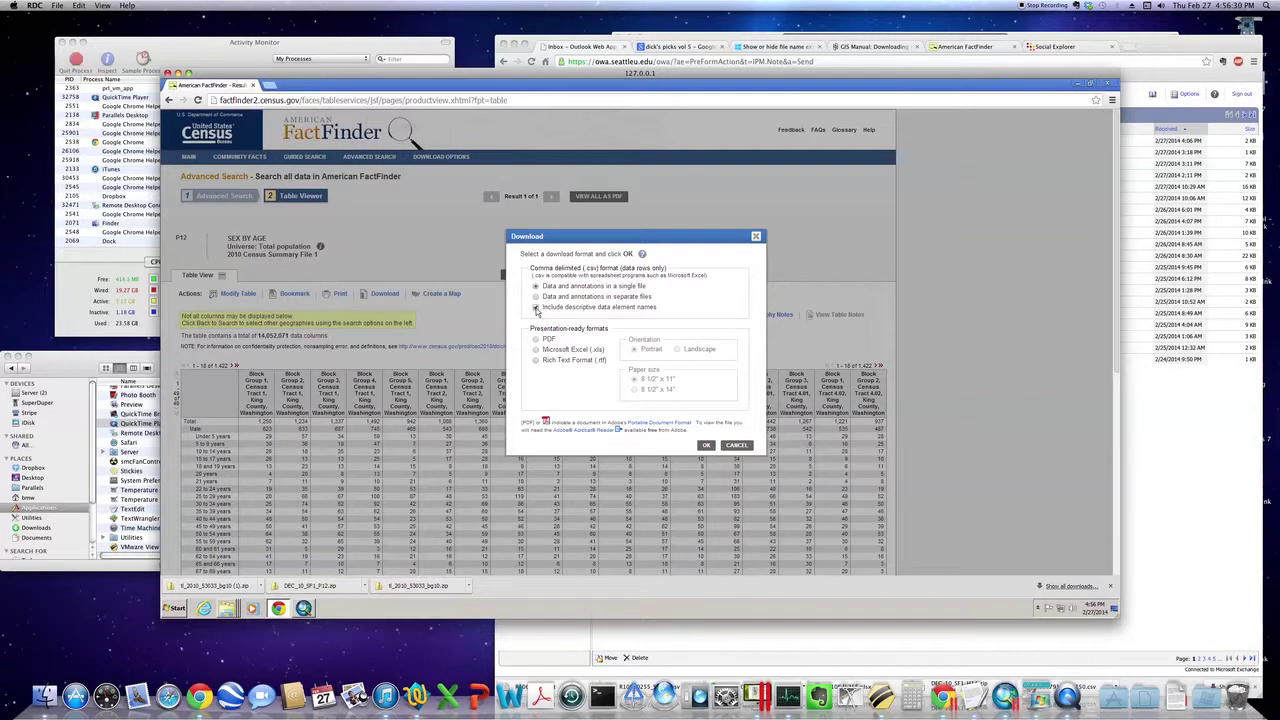
click(536, 307)
click(706, 446)
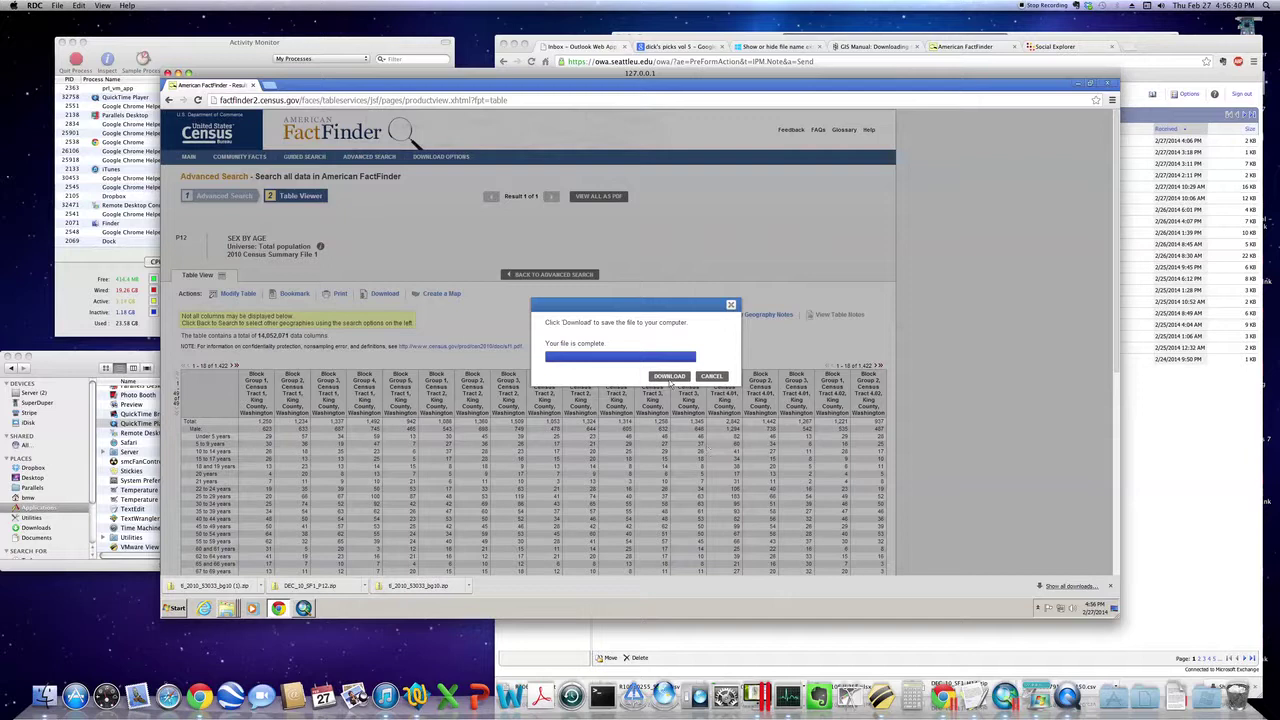
click(668, 377)
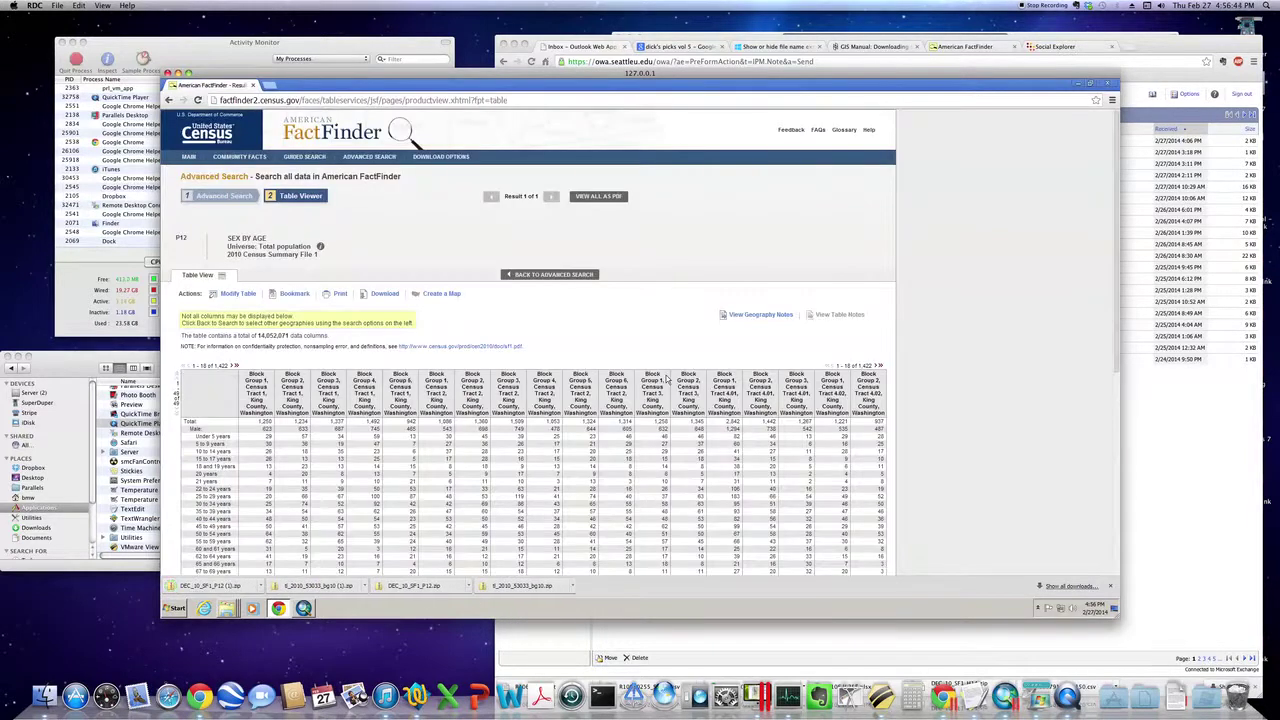